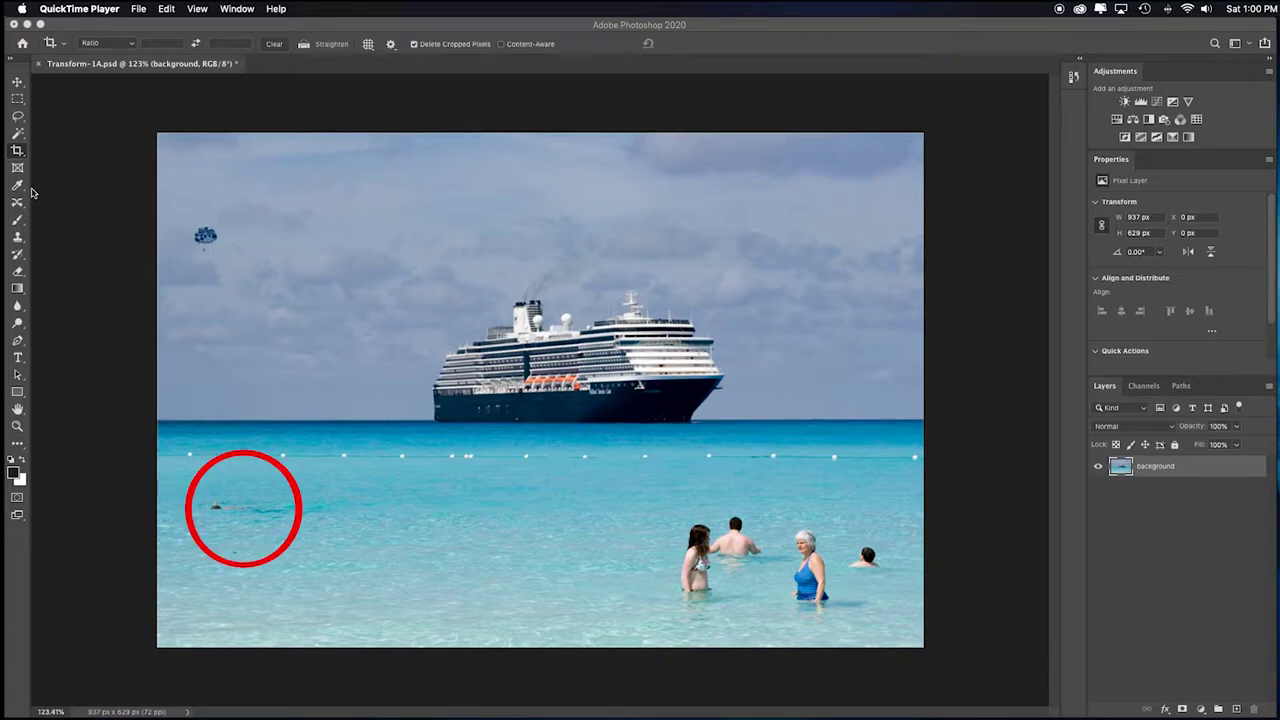
Spot-heal the distant swimmer on the left into the water and touch up nearby spots
{"action": "left_click_drag", "start_coordinate": [17, 202], "coordinate": [51, 203]}
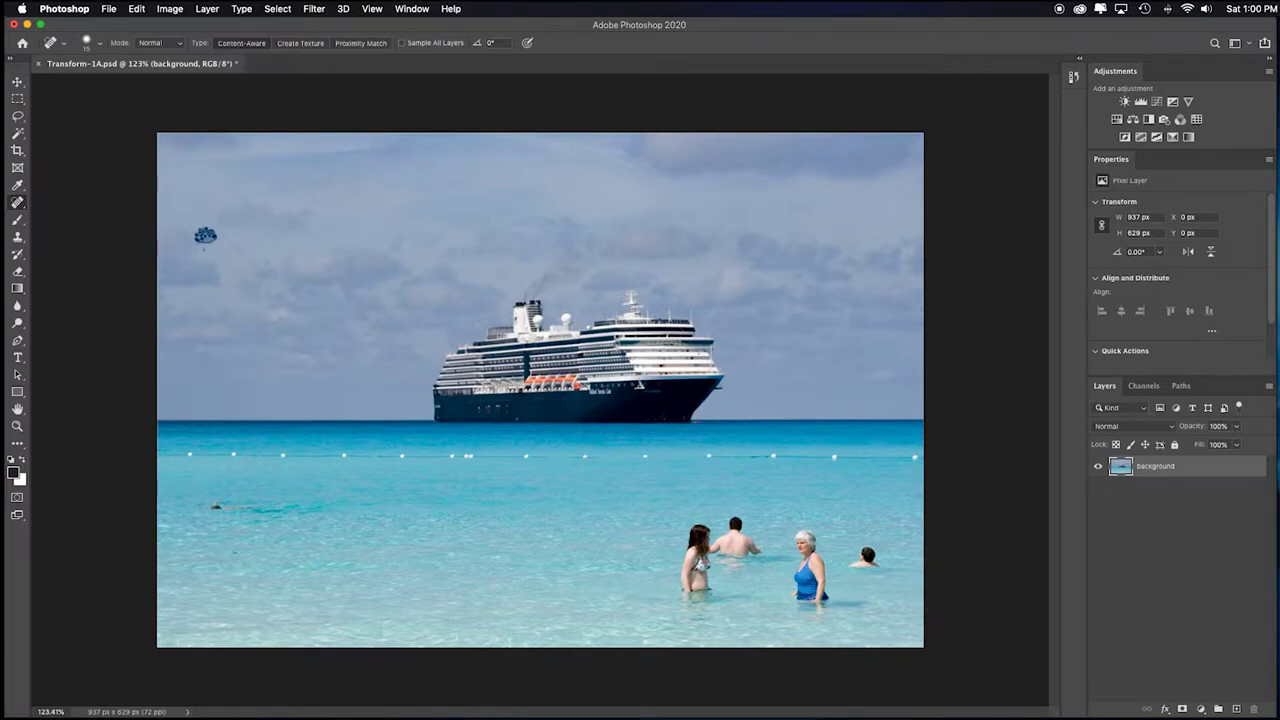
{"action": "left_click_drag", "start_coordinate": [210, 507], "coordinate": [312, 508]}
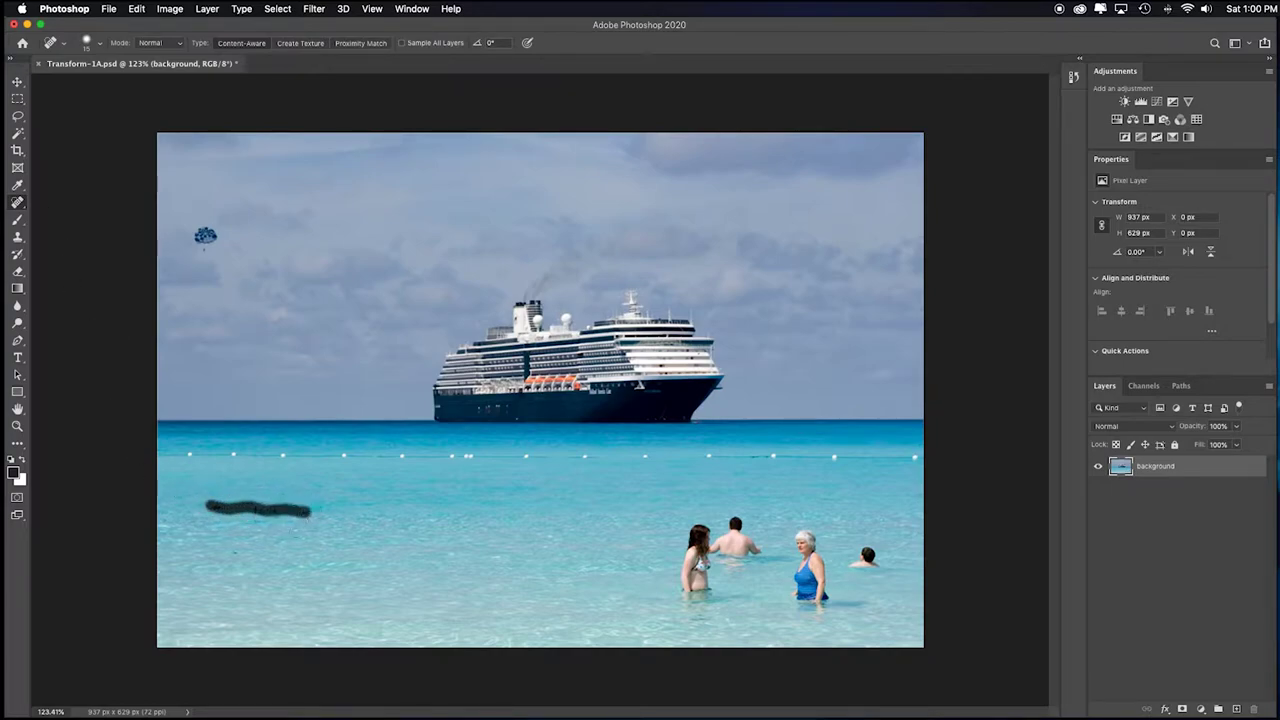
{"action": "left_click", "coordinate": [235, 555]}
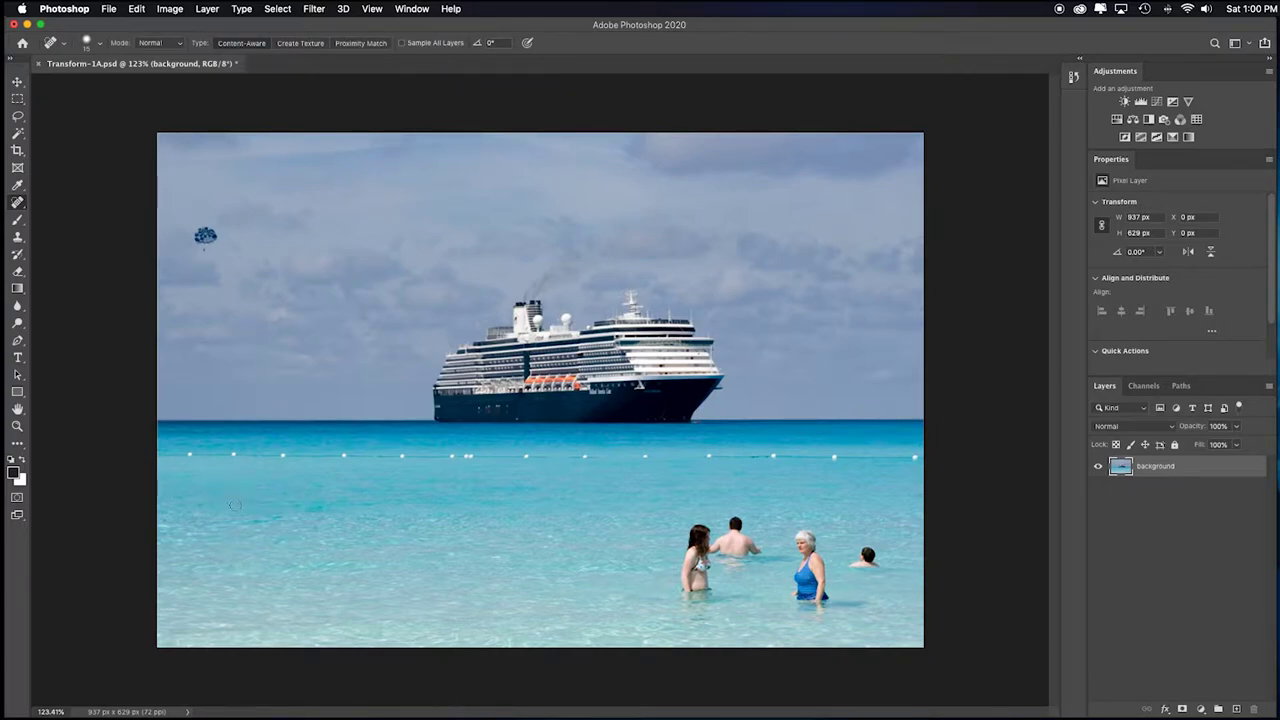
{"action": "left_click_drag", "start_coordinate": [900, 530], "coordinate": [918, 528]}
Switch to the Content-Aware Move Tool and lasso the group of four swimmers
{"action": "left_click", "coordinate": [20, 206]}
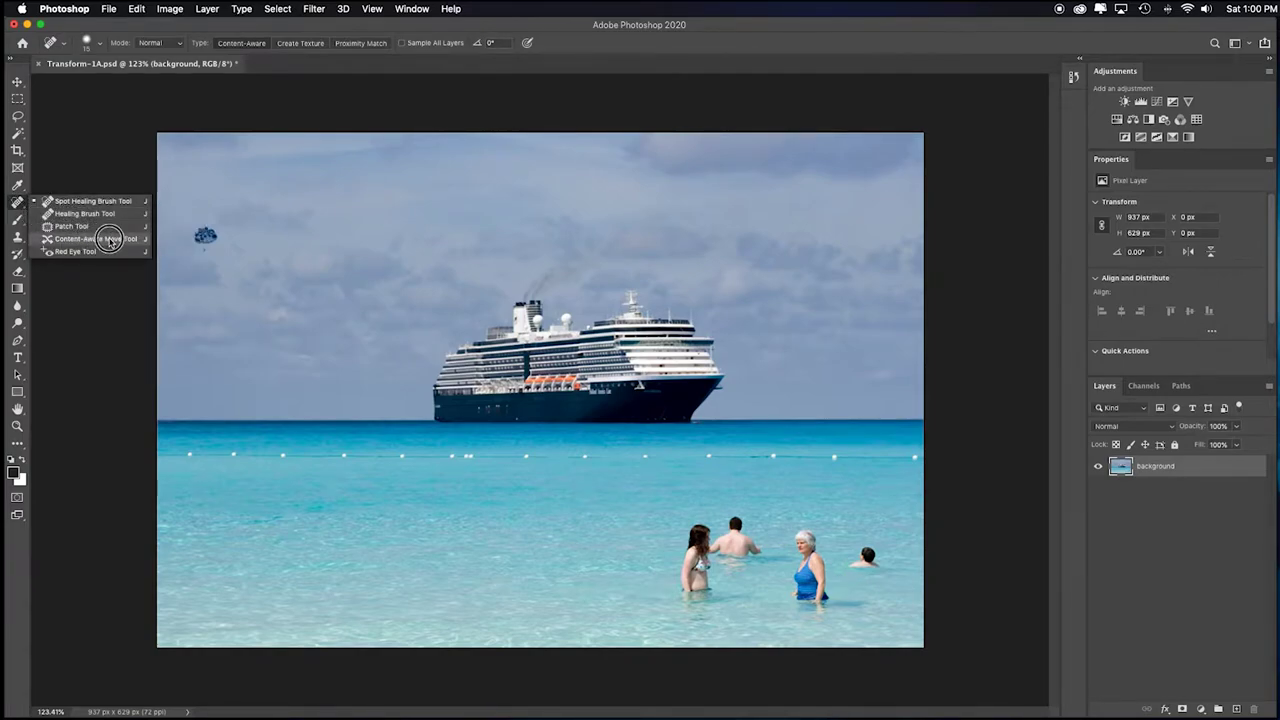
{"action": "left_click", "coordinate": [140, 241]}
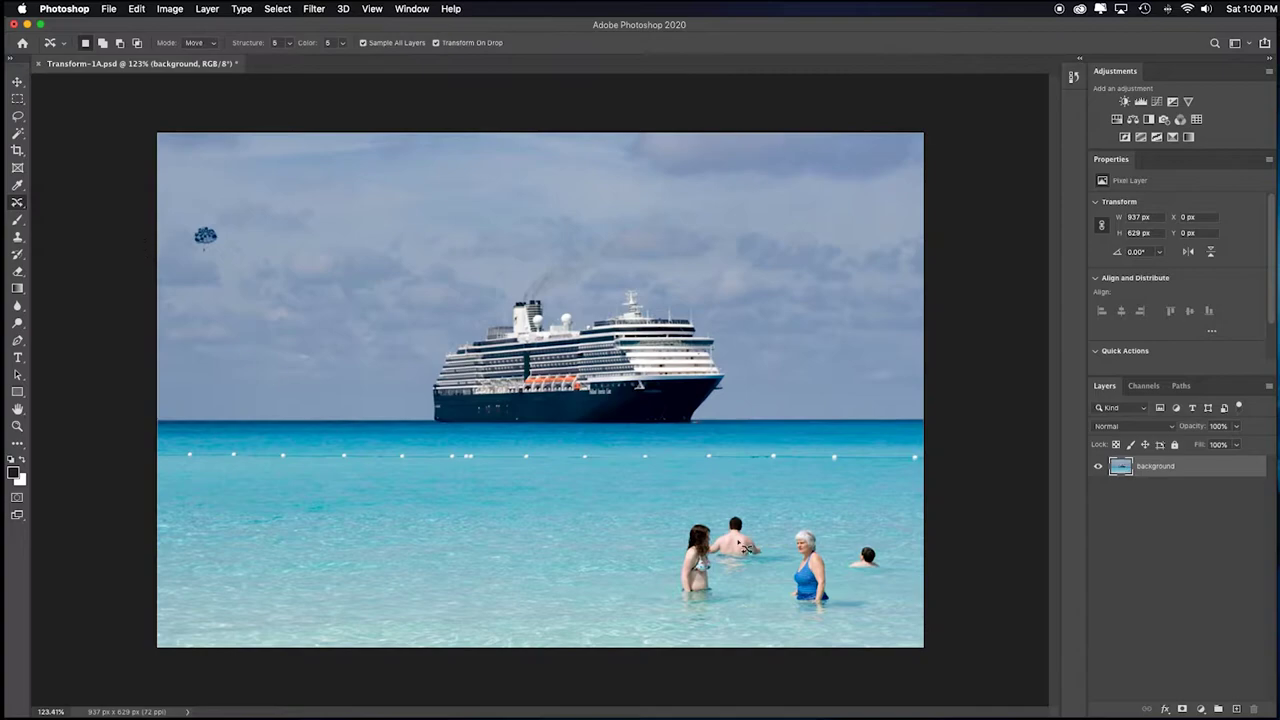
{"action": "mouse_move", "coordinate": [775, 506]}
{"action": "left_mouse_down"}
{"action": "mouse_move", "coordinate": [656, 513]}
{"action": "mouse_move", "coordinate": [637, 540]}
{"action": "mouse_move", "coordinate": [635, 610]}
{"action": "mouse_move", "coordinate": [671, 628]}
{"action": "mouse_move", "coordinate": [848, 647]}
{"action": "mouse_move", "coordinate": [905, 616]}
{"action": "mouse_move", "coordinate": [918, 580]}
{"action": "mouse_move", "coordinate": [905, 536]}
{"action": "mouse_move", "coordinate": [752, 502]}
{"action": "left_mouse_up"}
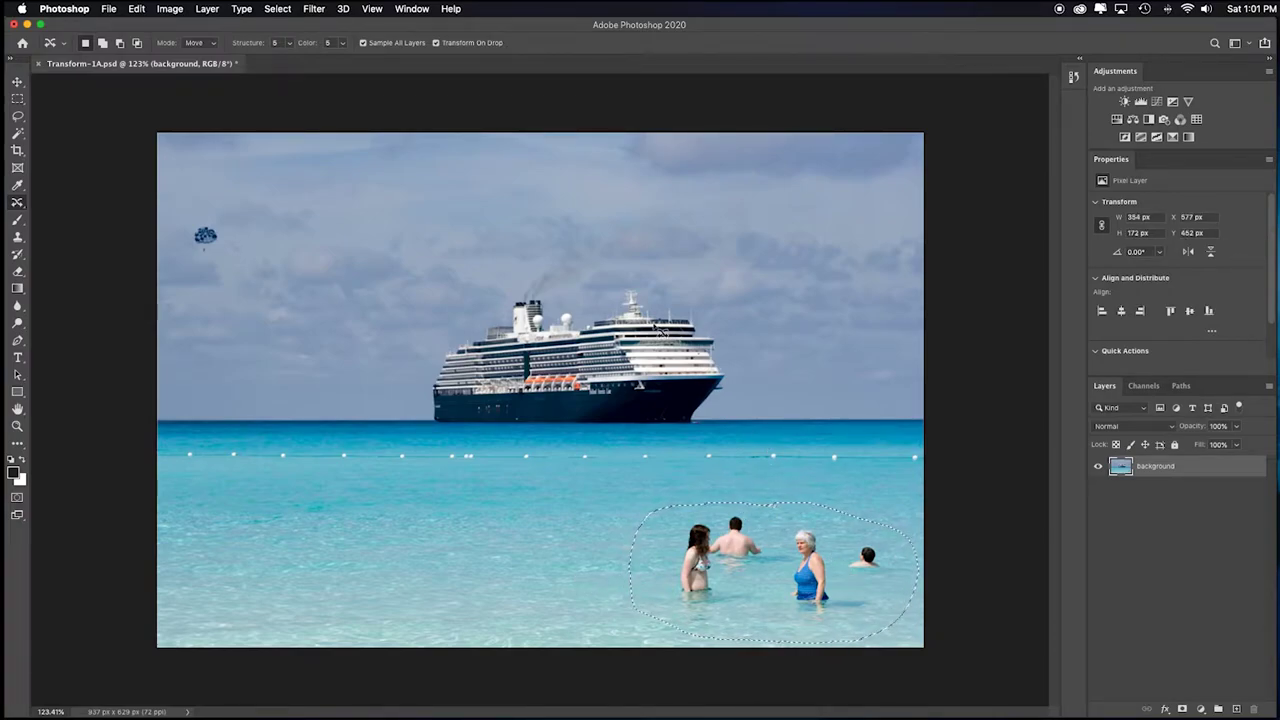
Set Structure to 1 and Color to 0, try moving the swimmers left, then undo
{"action": "left_click", "coordinate": [289, 43]}
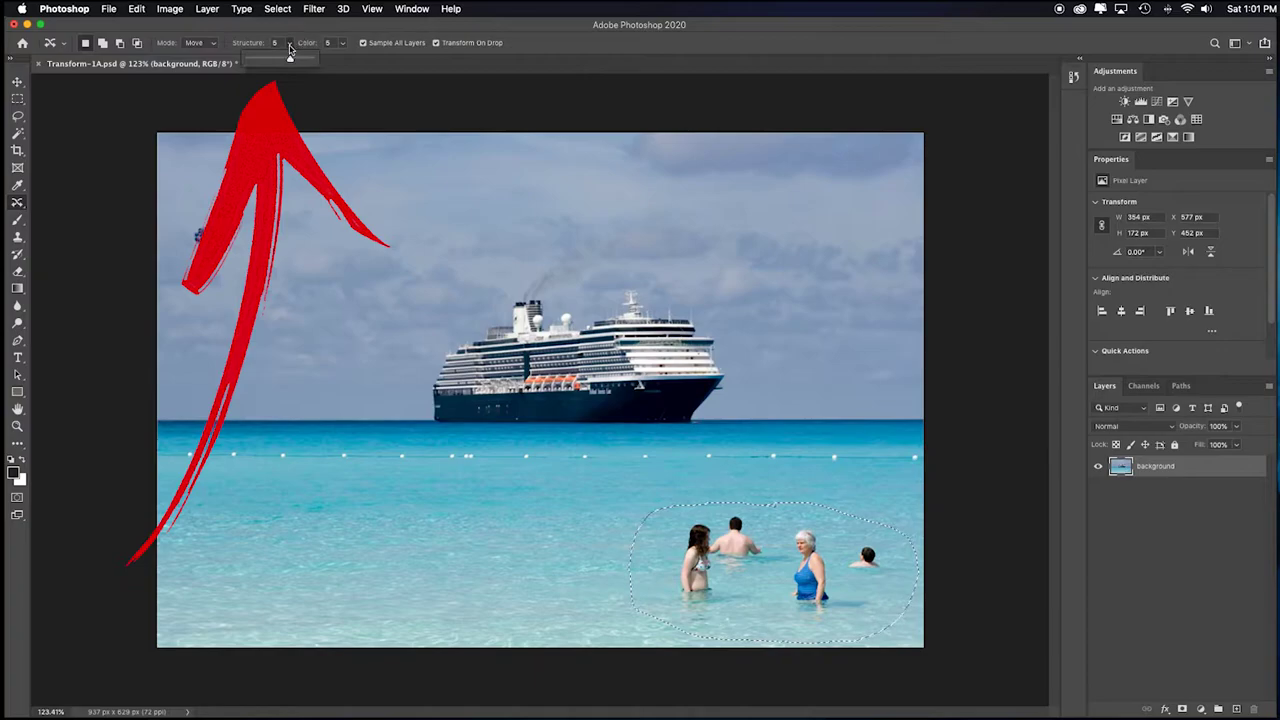
{"action": "left_click_drag", "start_coordinate": [289, 60], "coordinate": [245, 60]}
{"action": "left_click", "coordinate": [341, 43]}
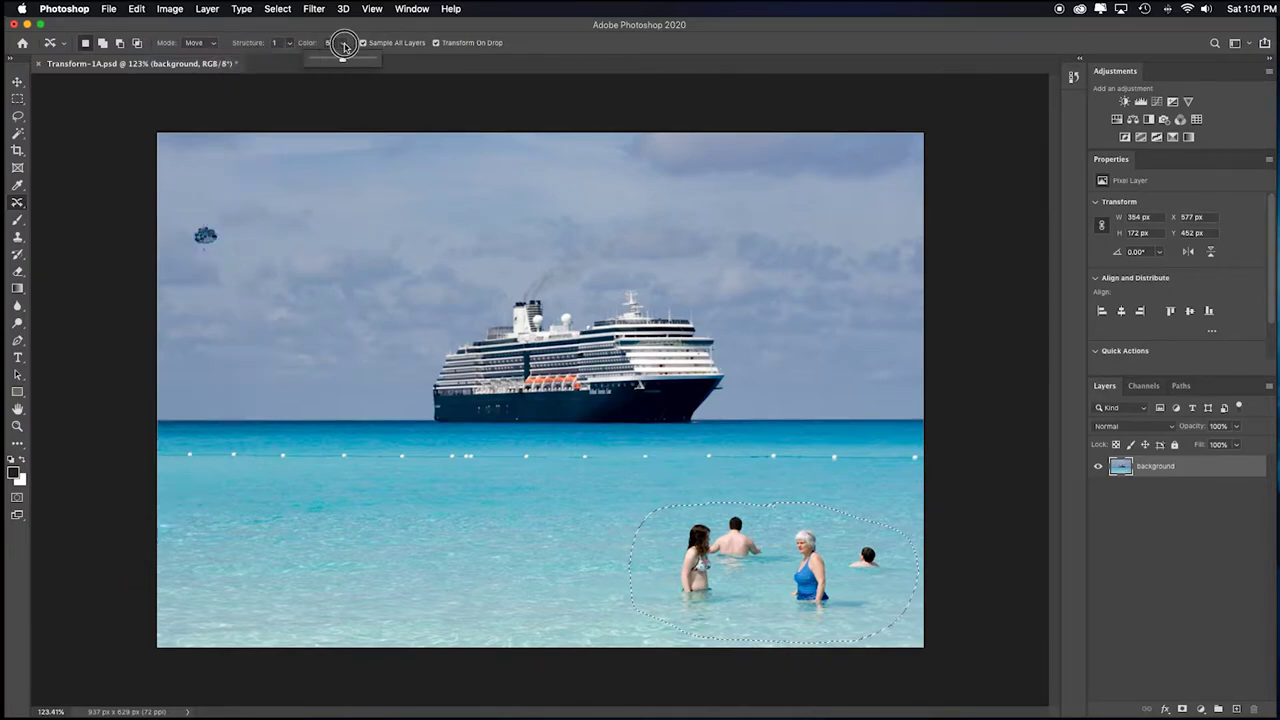
{"action": "left_click_drag", "start_coordinate": [341, 61], "coordinate": [300, 61]}
{"action": "left_click_drag", "start_coordinate": [758, 564], "coordinate": [318, 547]}
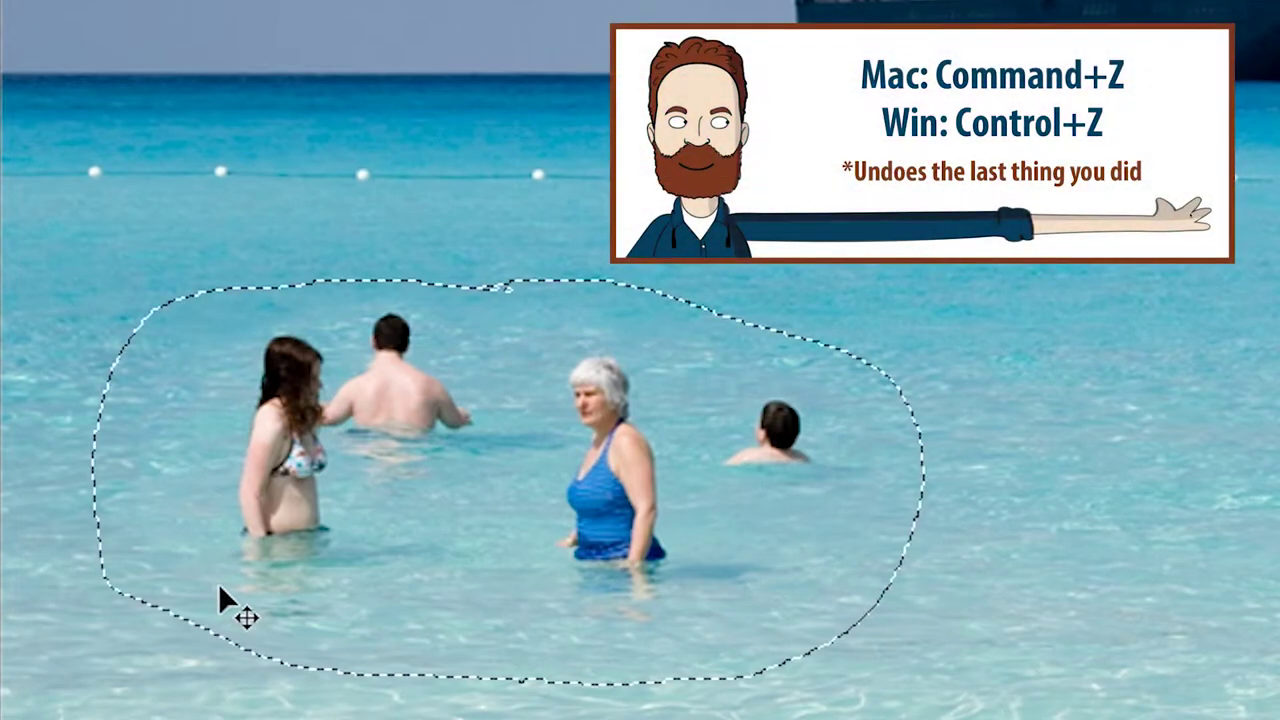
{"action": "key", "text": "ctrl+z"}
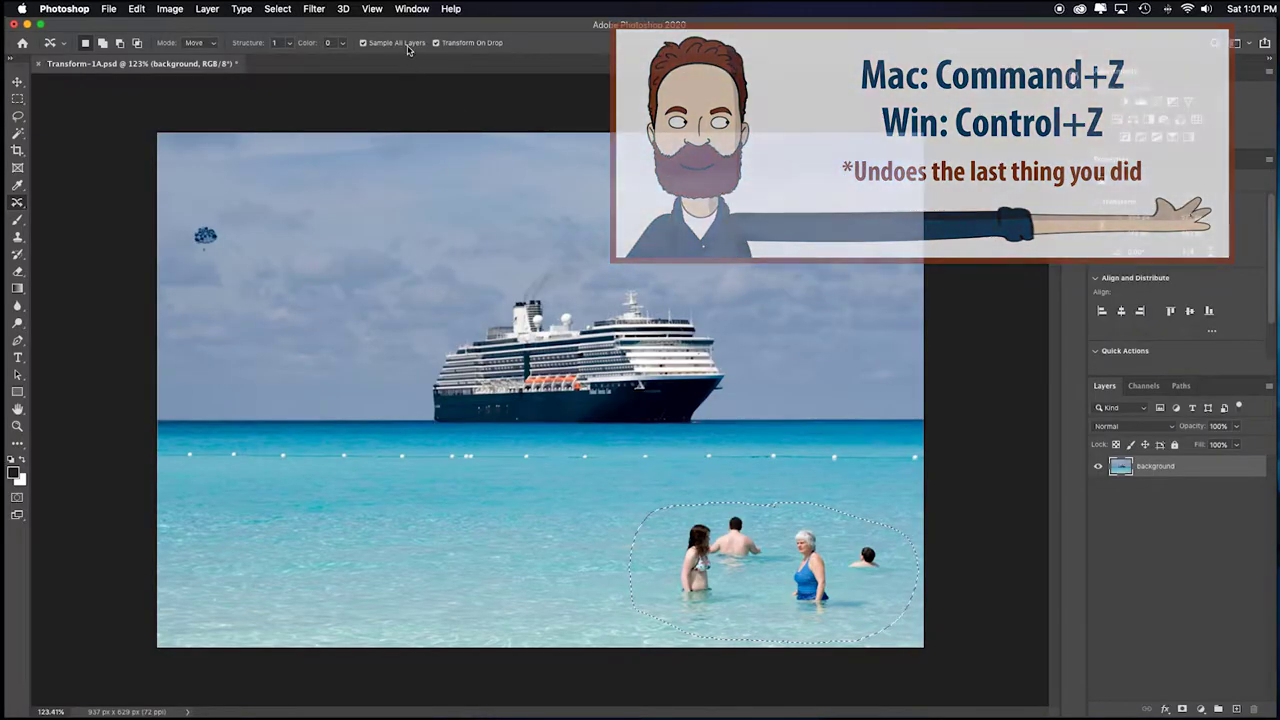
Raise the Content-Aware Move Structure and Color settings back to 5
{"action": "left_click", "coordinate": [290, 45]}
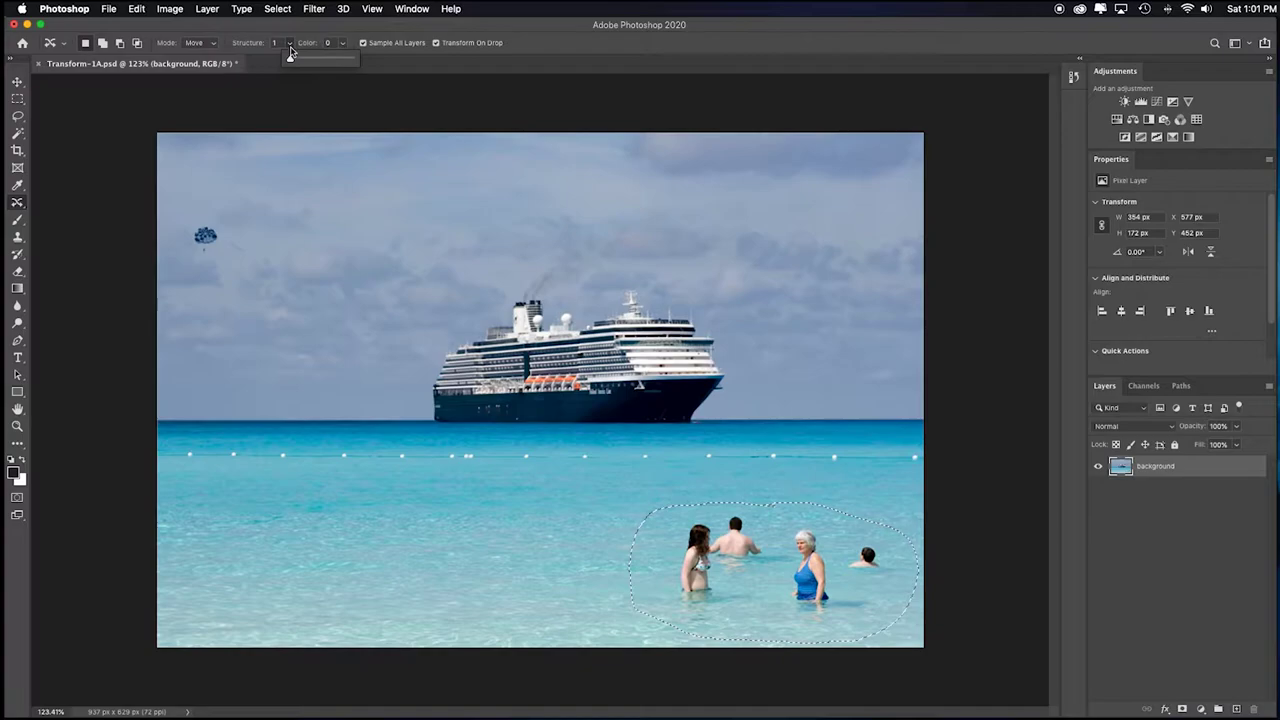
{"action": "left_click_drag", "start_coordinate": [290, 62], "coordinate": [372, 62]}
{"action": "left_click", "coordinate": [341, 43]}
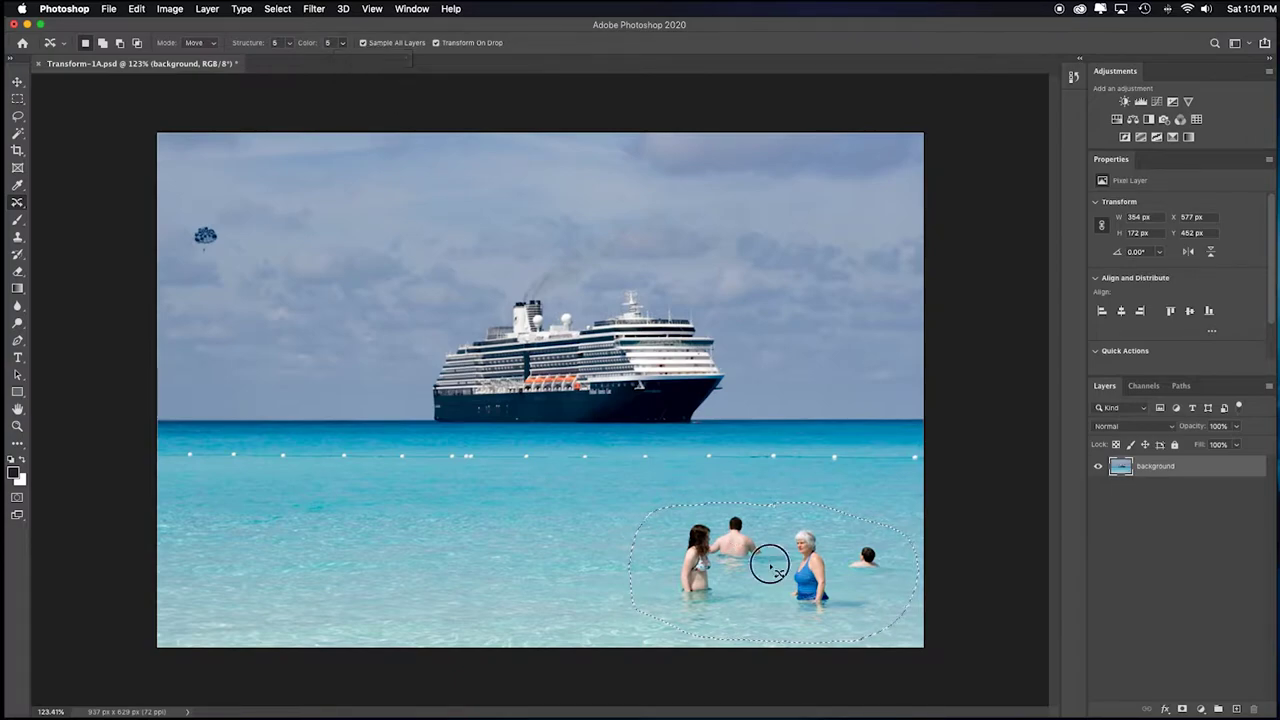
Move the lassoed swimmers to the lower left at original size, commit, and deselect
{"action": "mouse_move", "coordinate": [762, 560]}
{"action": "left_mouse_down"}
{"action": "mouse_move", "coordinate": [458, 550]}
{"action": "mouse_move", "coordinate": [335, 565]}
{"action": "left_mouse_up"}
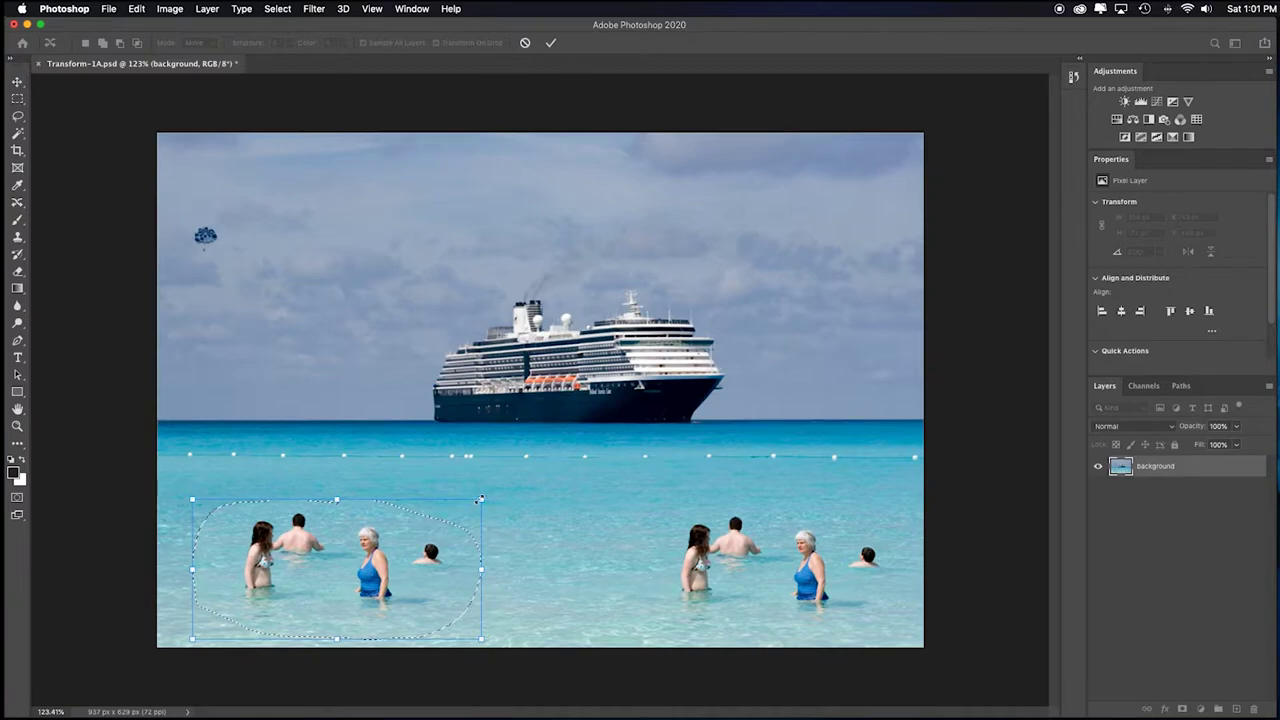
{"action": "left_click_drag", "start_coordinate": [480, 498], "coordinate": [498, 490]}
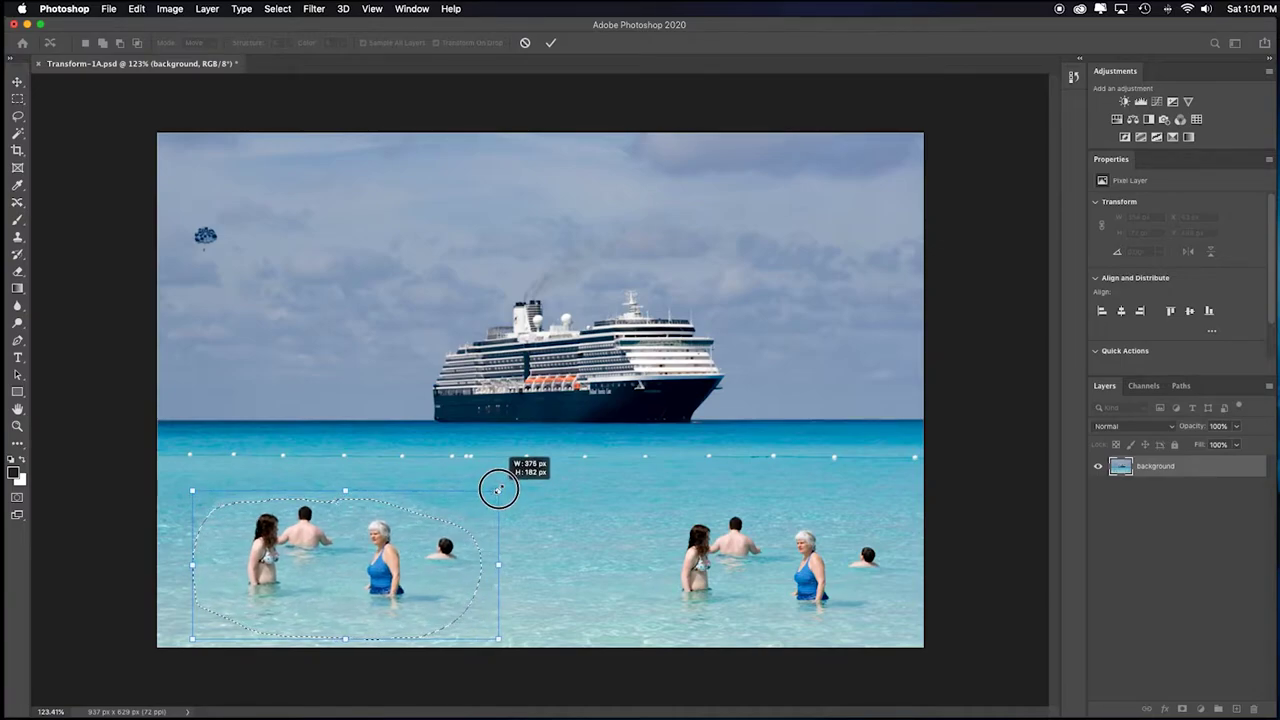
{"action": "left_click_drag", "start_coordinate": [498, 490], "coordinate": [476, 498]}
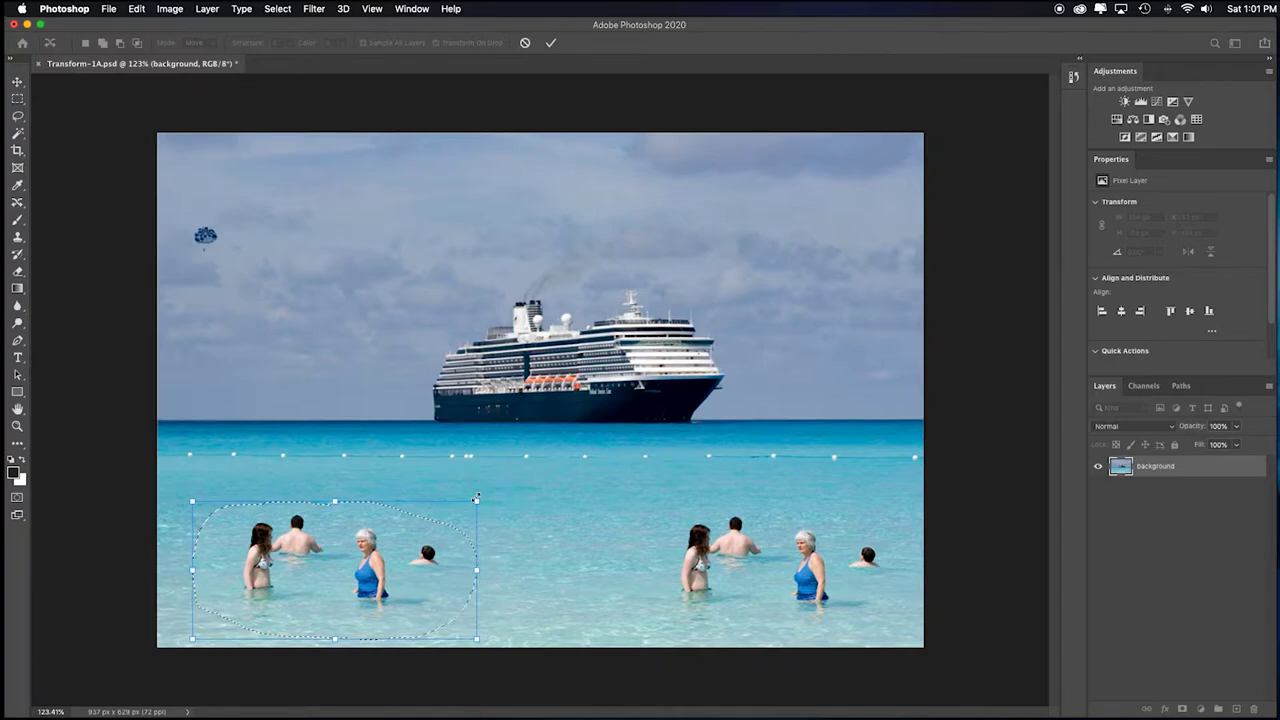
{"action": "key", "text": "Return"}
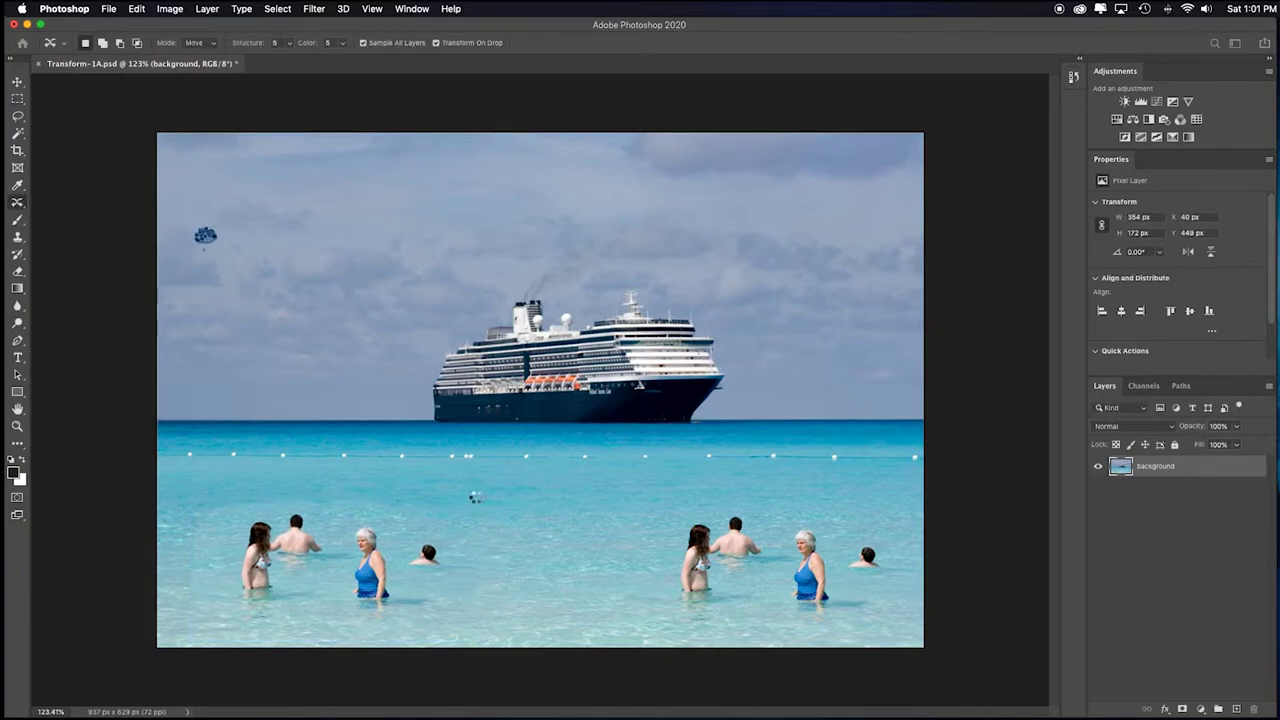
{"action": "key", "text": "super+z"}
{"action": "key", "text": "super+d"}
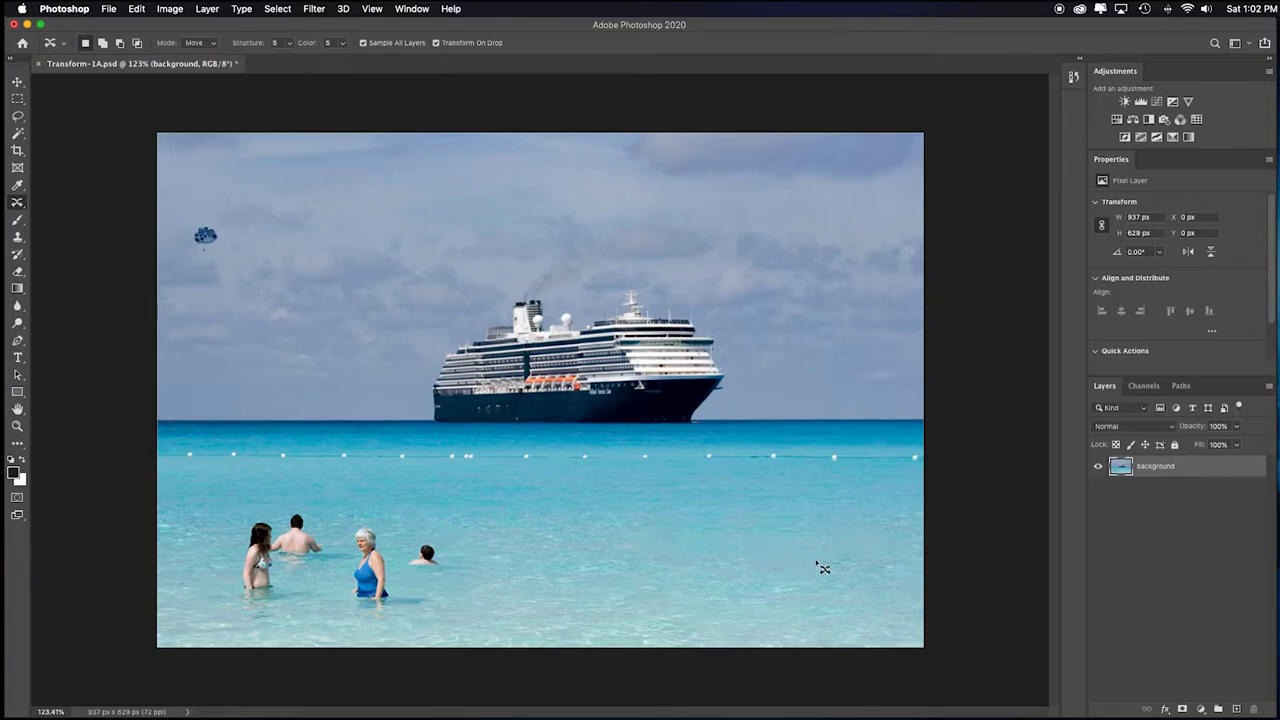
Inspect the smeared water, then set up the Clone Stamp with a larger brush at 80% opacity
{"action": "scroll", "coordinate": [822, 568], "scroll_direction": "up", "scroll_amount": 5}
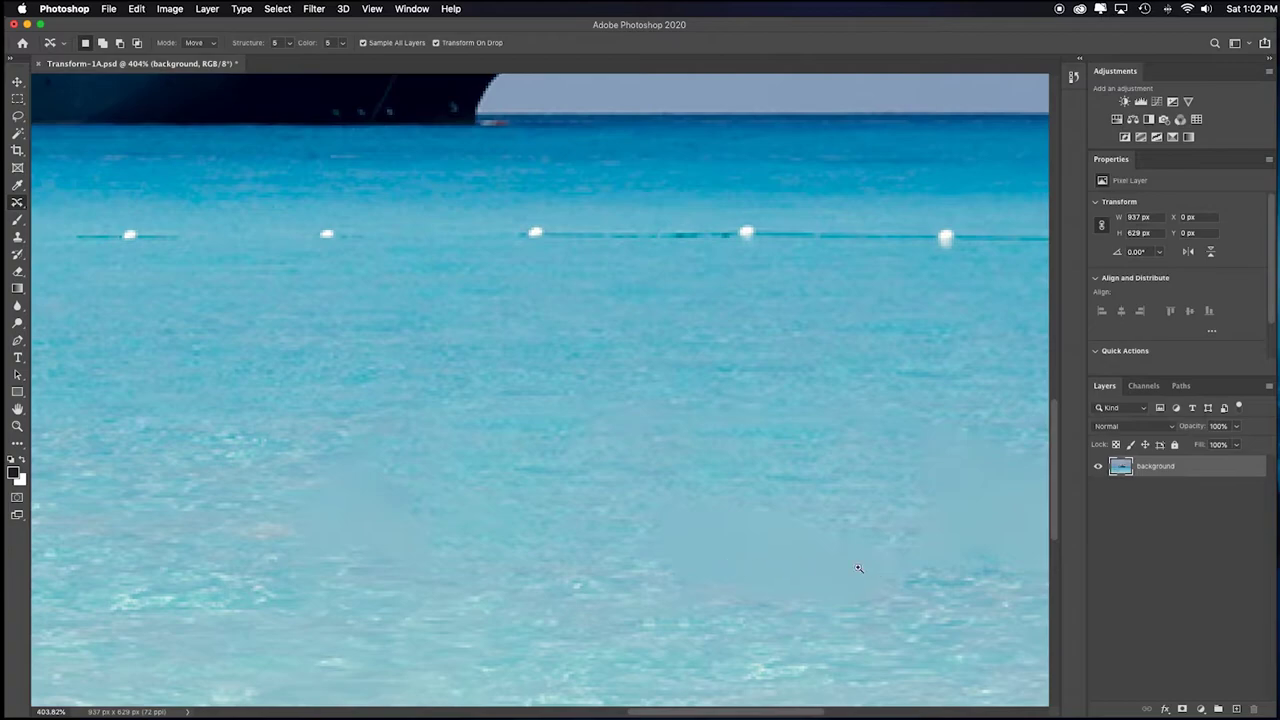
{"action": "scroll", "coordinate": [790, 568], "scroll_direction": "down", "scroll_amount": 4}
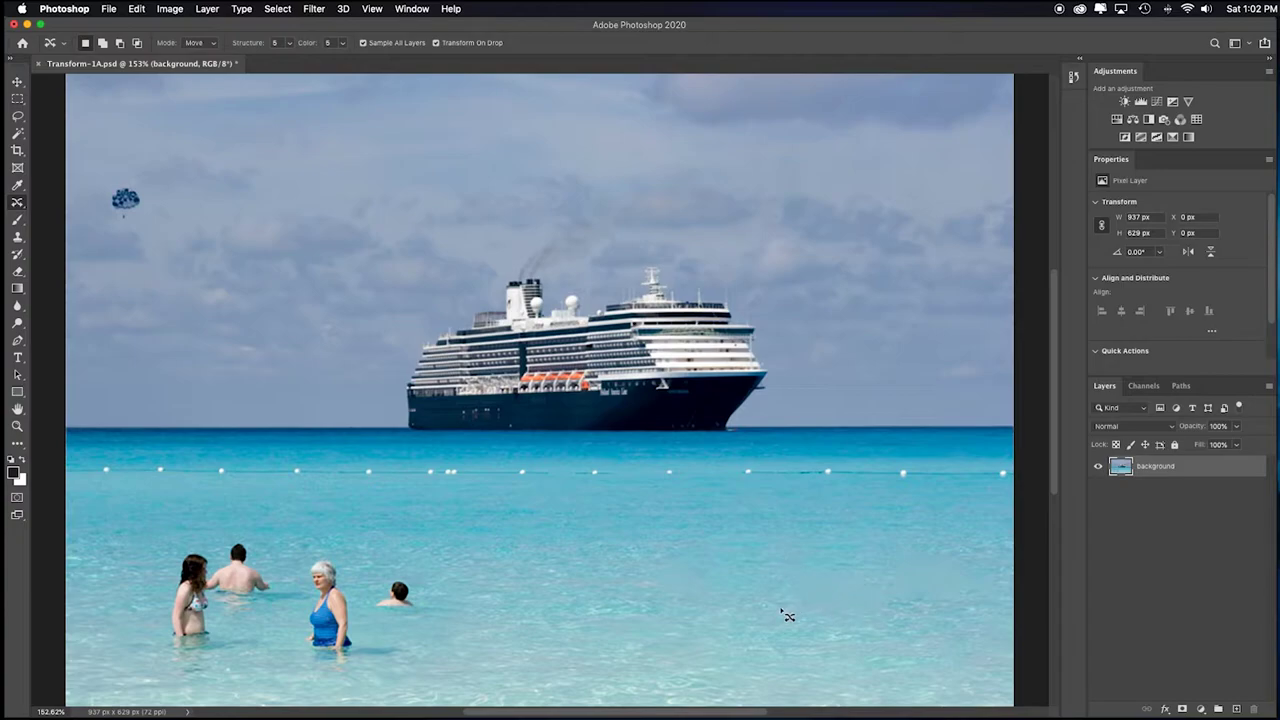
{"action": "key", "text": "s"}
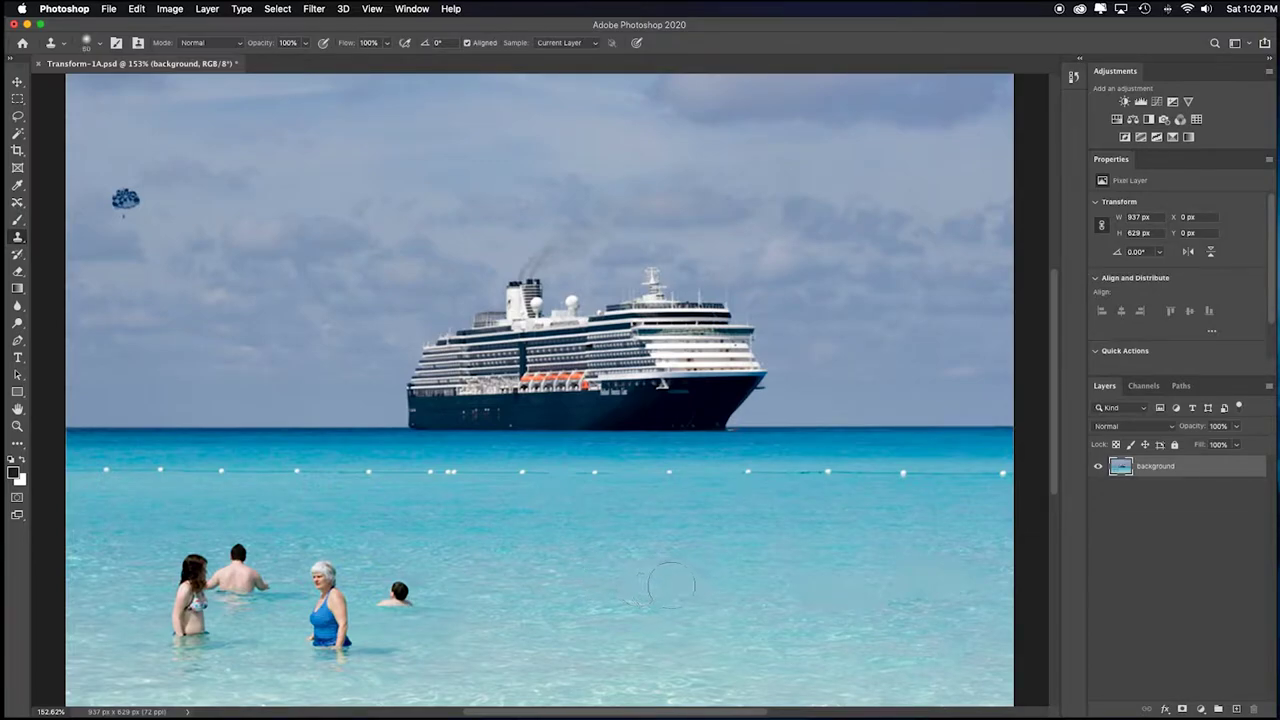
{"action": "key", "text": "bracketright"}
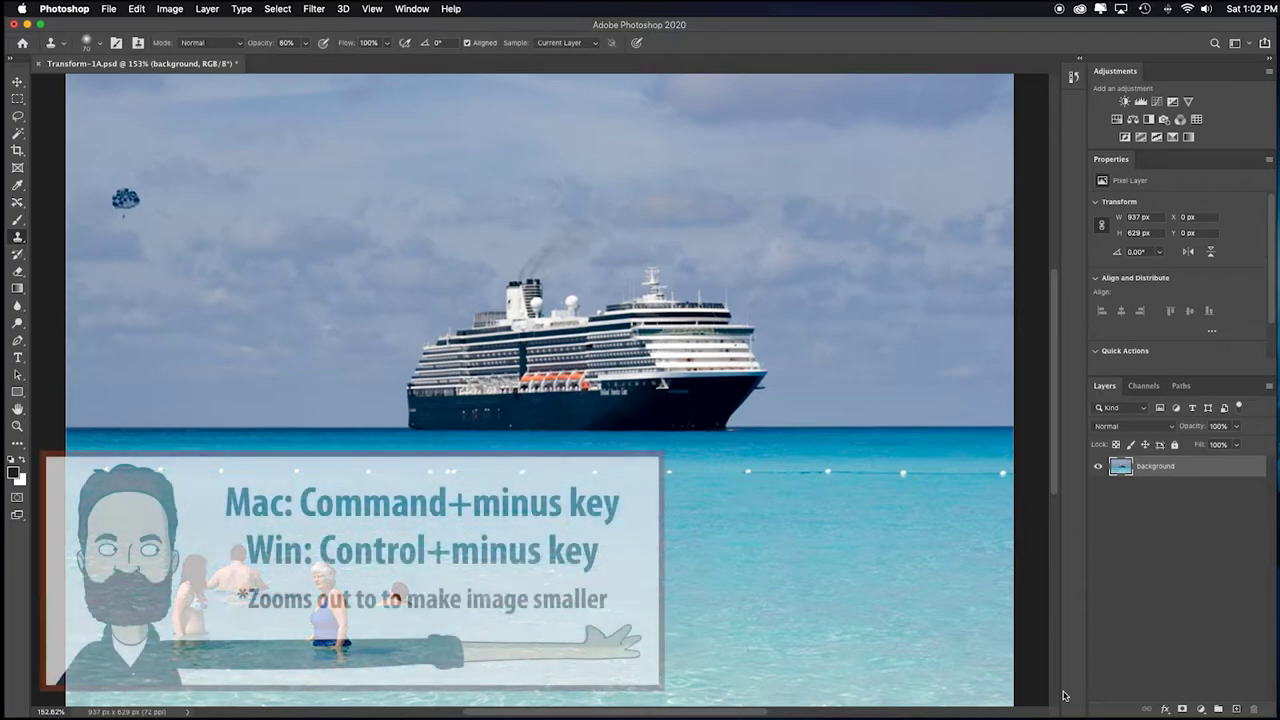
Copy a marquee-selected strip along the photo's right edge onto new Layer 1 and verify it
{"action": "key", "text": "super+minus"}
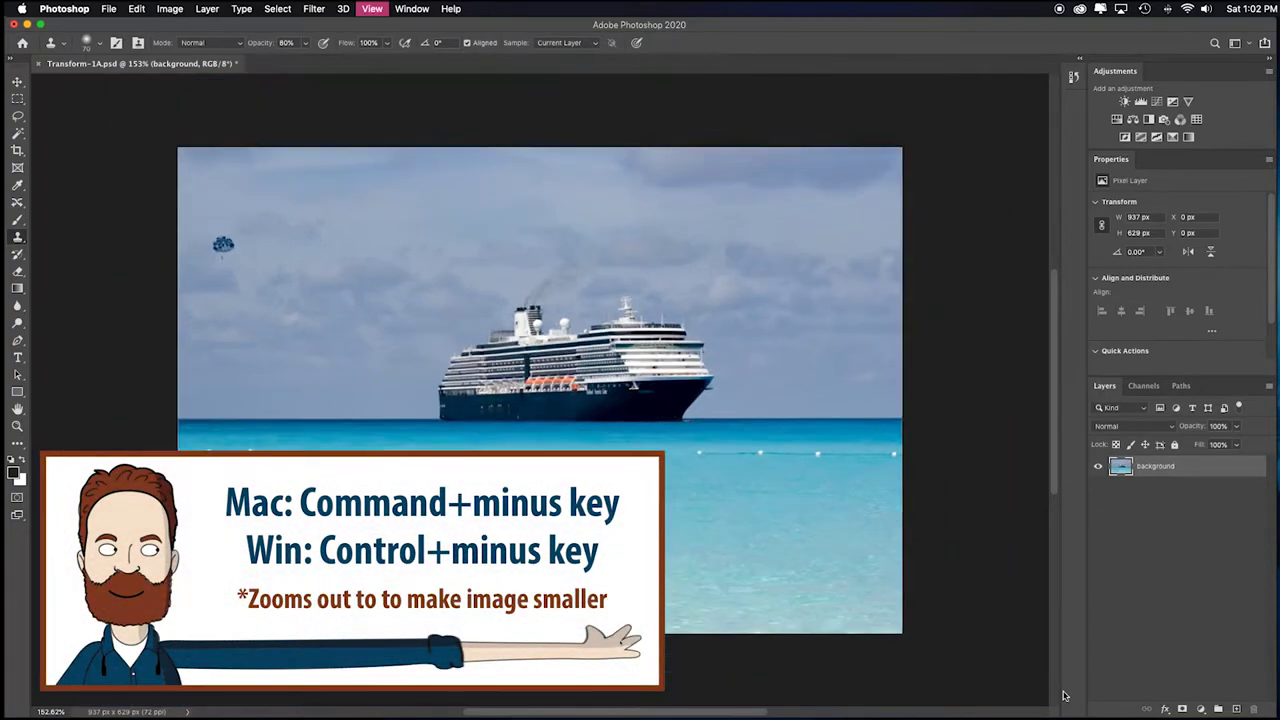
{"action": "key", "text": "super+minus"}
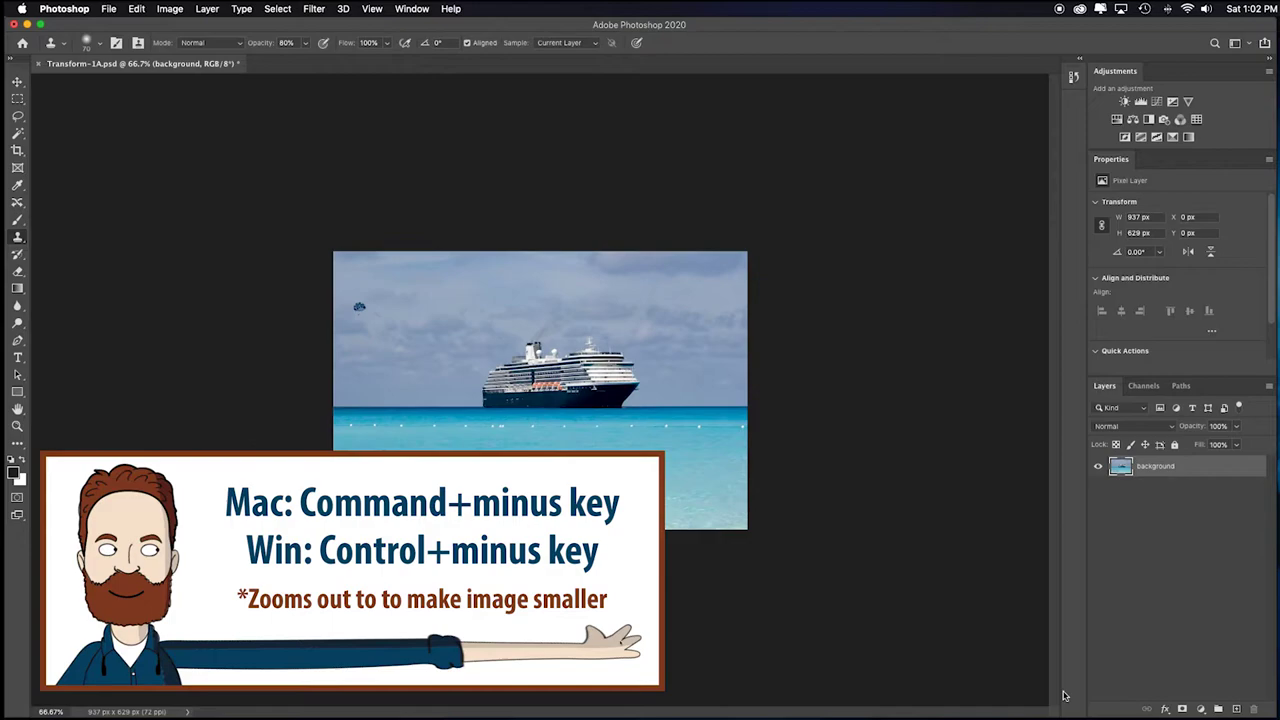
{"action": "key", "text": "m"}
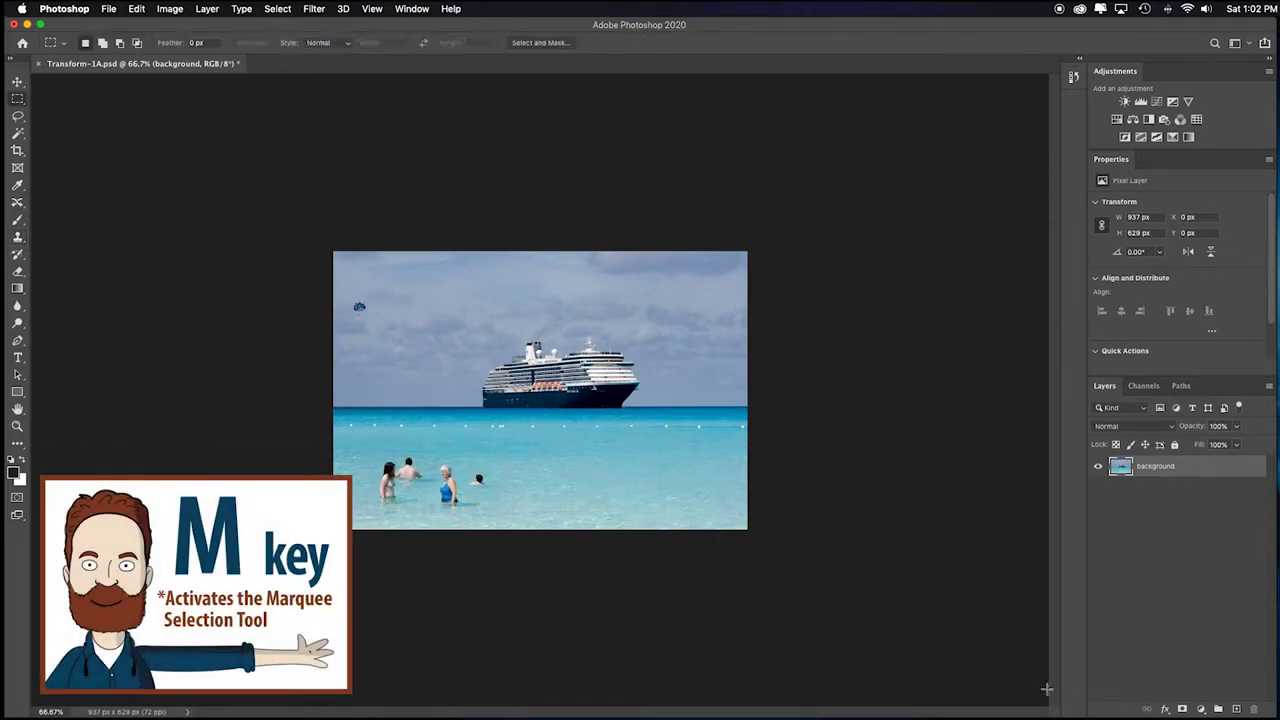
{"action": "left_click_drag", "start_coordinate": [675, 243], "coordinate": [746, 646]}
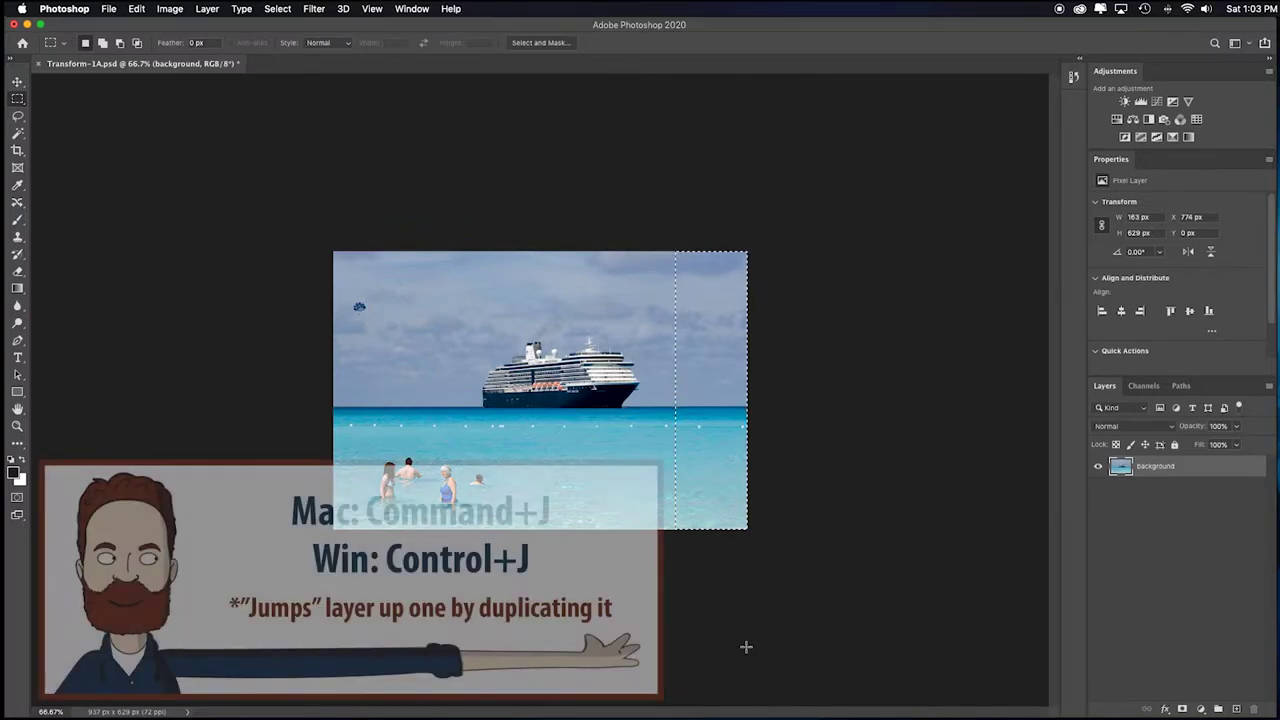
{"action": "key", "text": "super+j"}
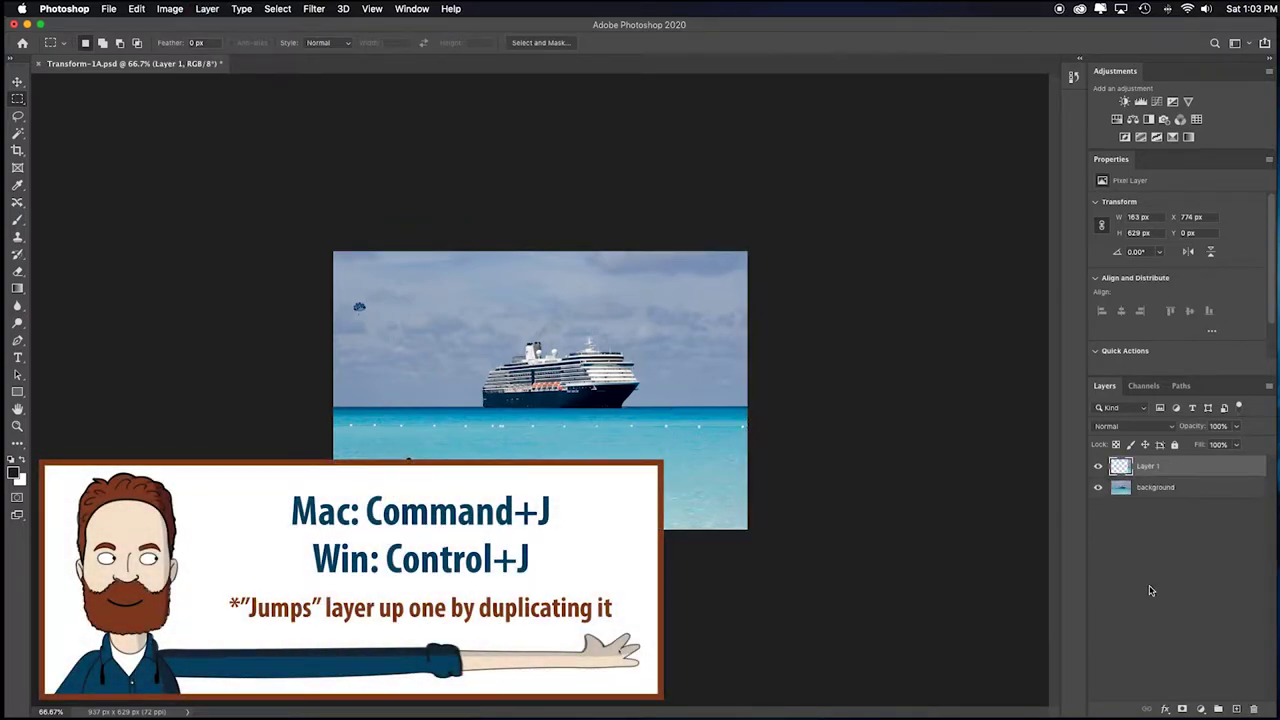
{"action": "left_click", "coordinate": [1098, 488]}
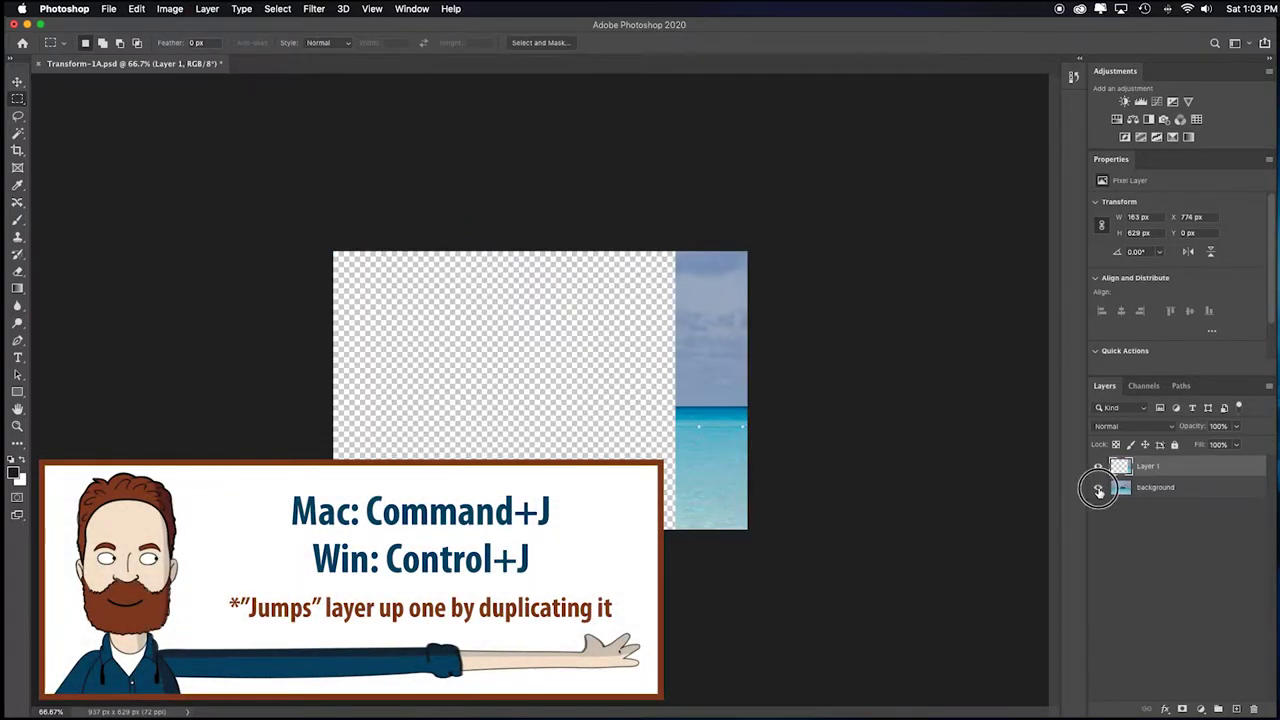
{"action": "left_click", "coordinate": [1098, 488]}
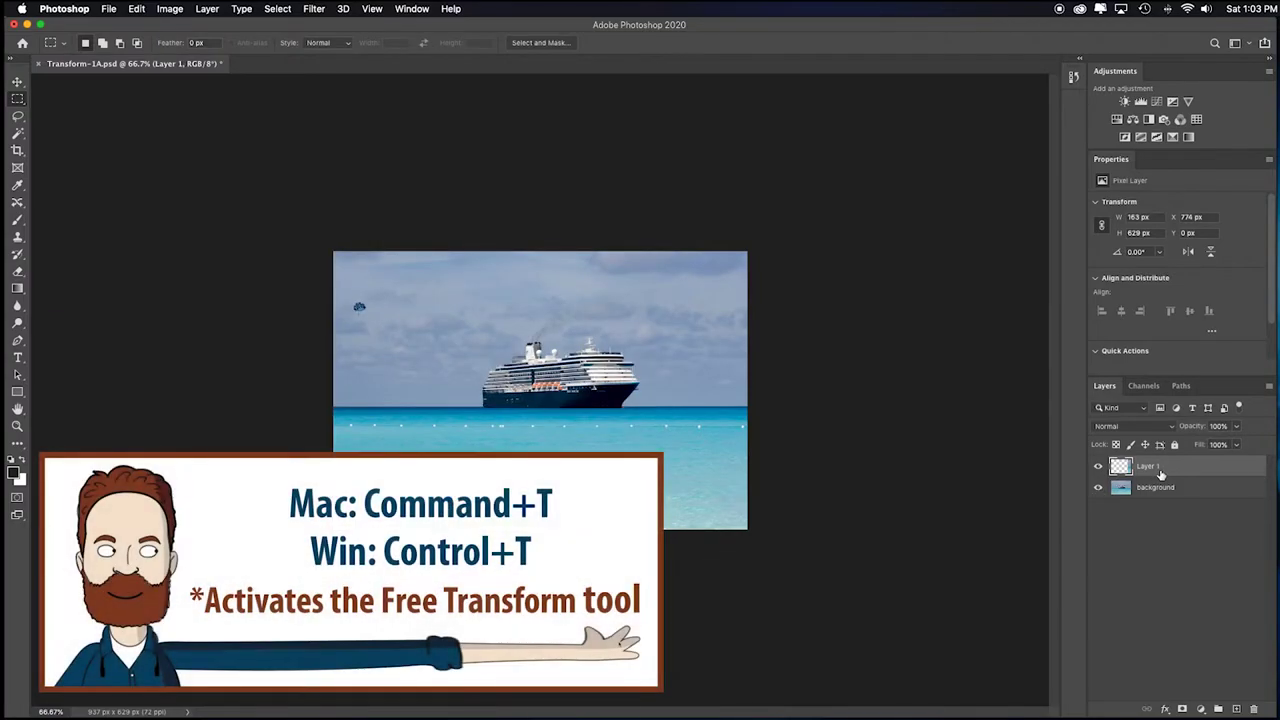
Flip the Layer 1 strip horizontally and drag it just past the canvas's right edge
{"action": "key", "text": "super+t"}
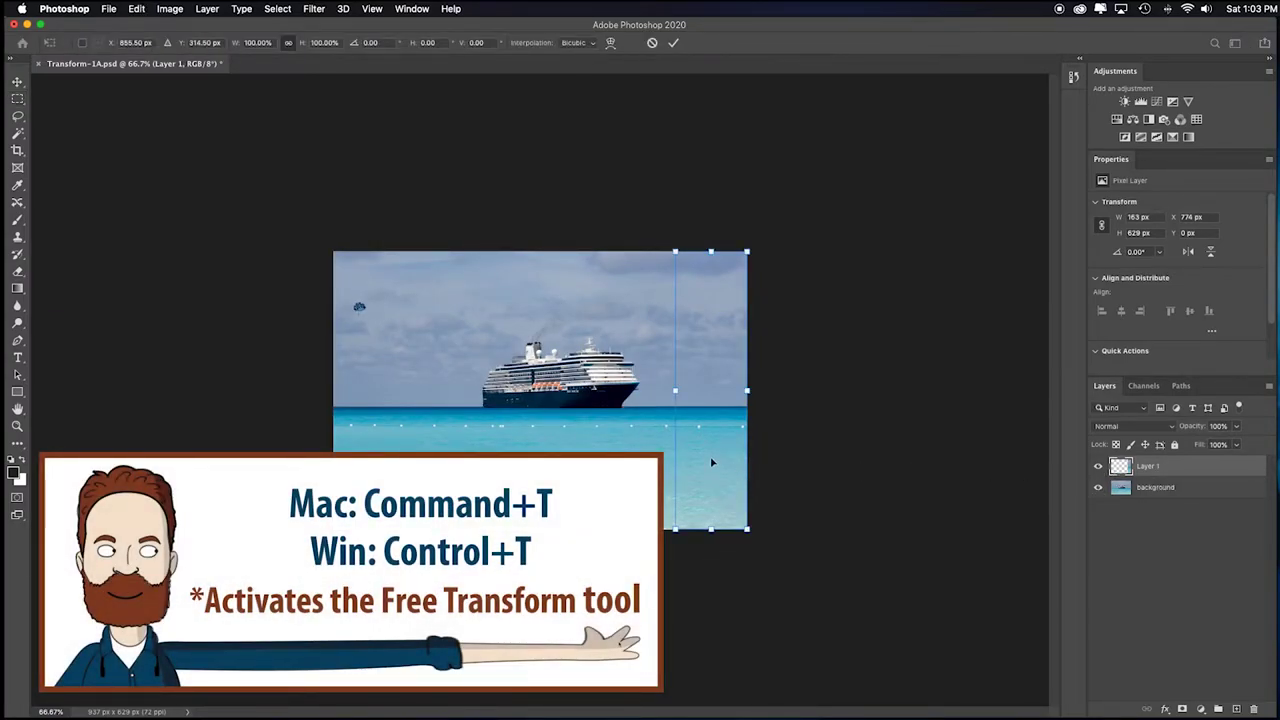
{"action": "right_click", "coordinate": [710, 462]}
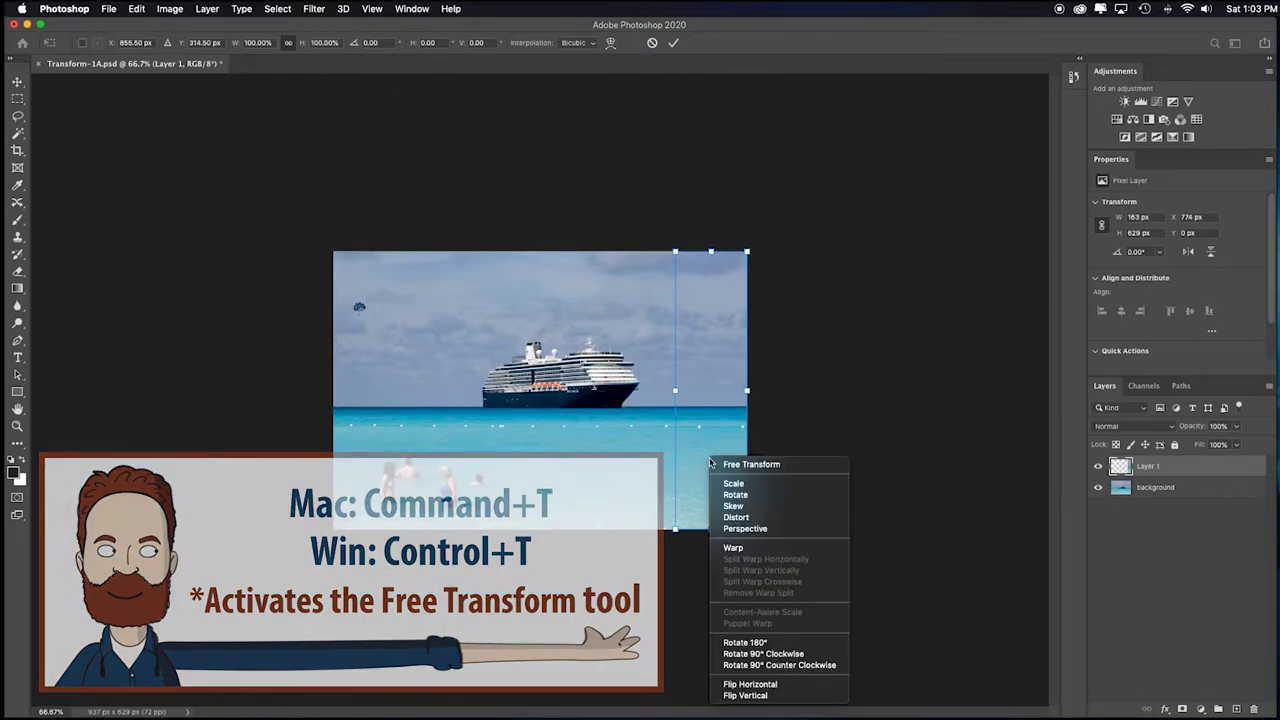
{"action": "left_click", "coordinate": [750, 684]}
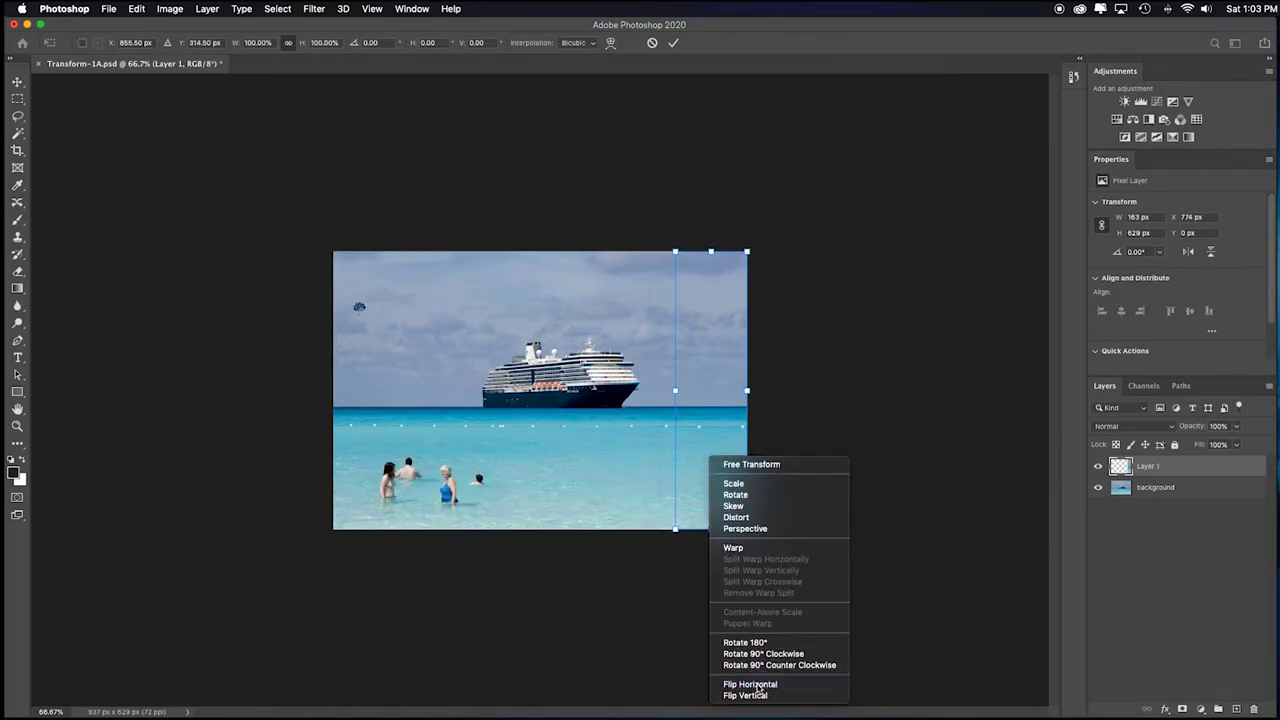
{"action": "left_click_drag", "start_coordinate": [686, 370], "coordinate": [757, 372]}
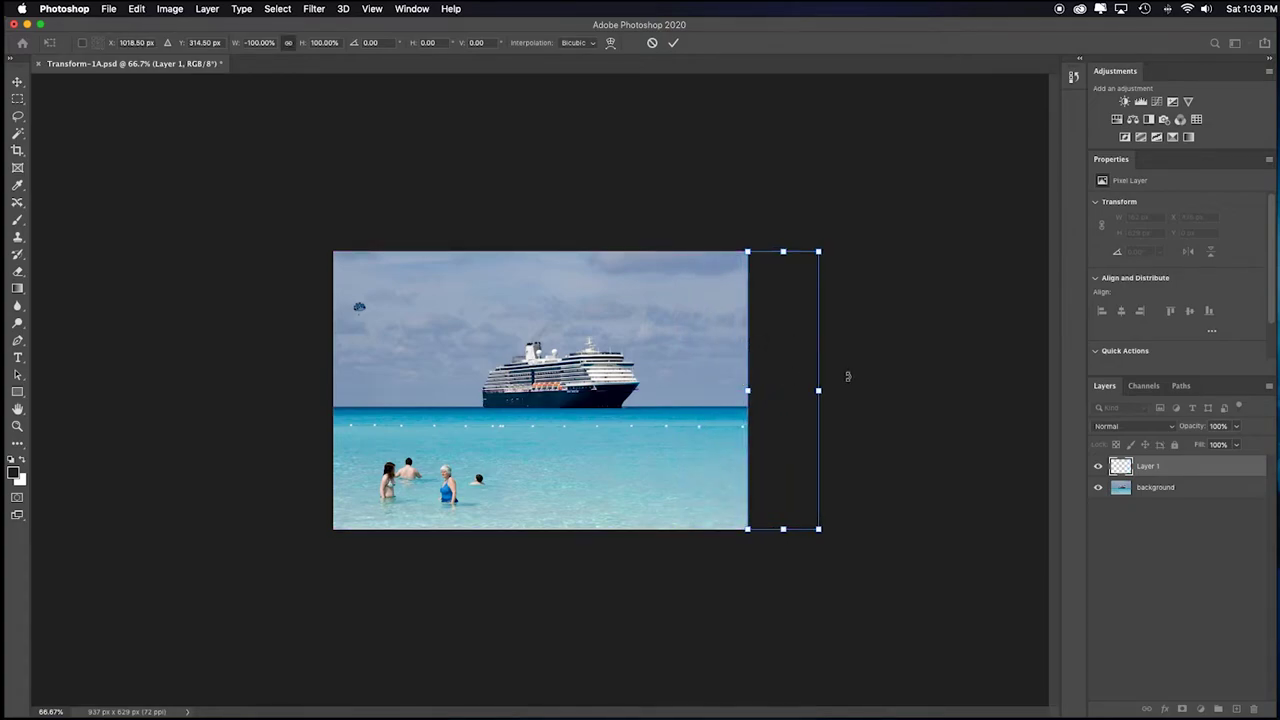
Commit the transform and use Image > Reveal All to widen the canvas to 1100 px, fitted on screen
{"action": "key", "text": "m"}
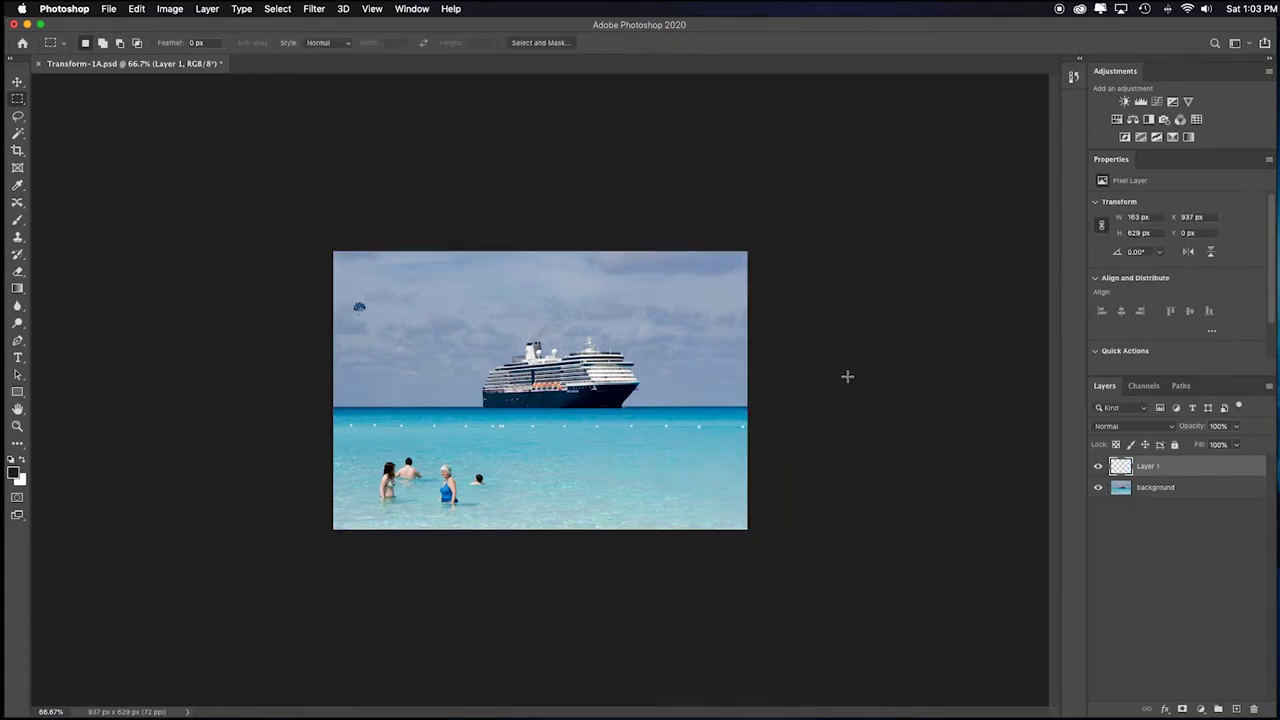
{"action": "left_click", "coordinate": [172, 12]}
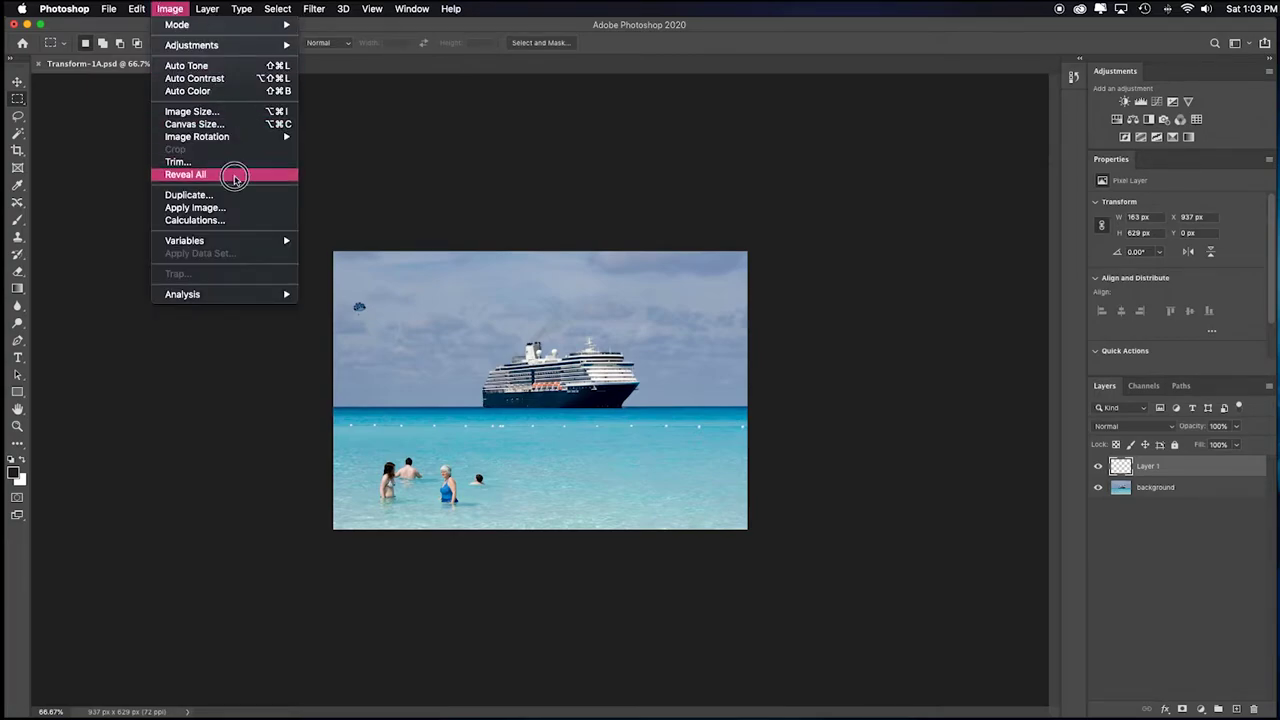
{"action": "left_click", "coordinate": [235, 177]}
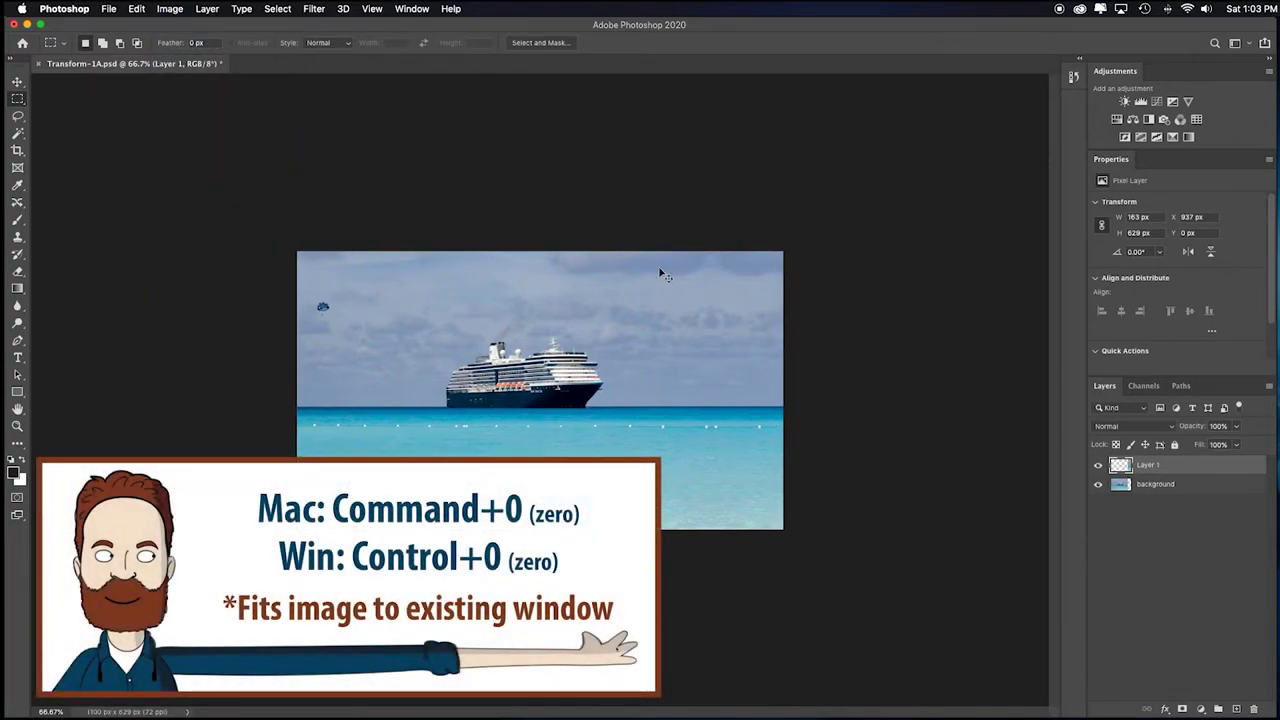
{"action": "key", "text": "super+0"}
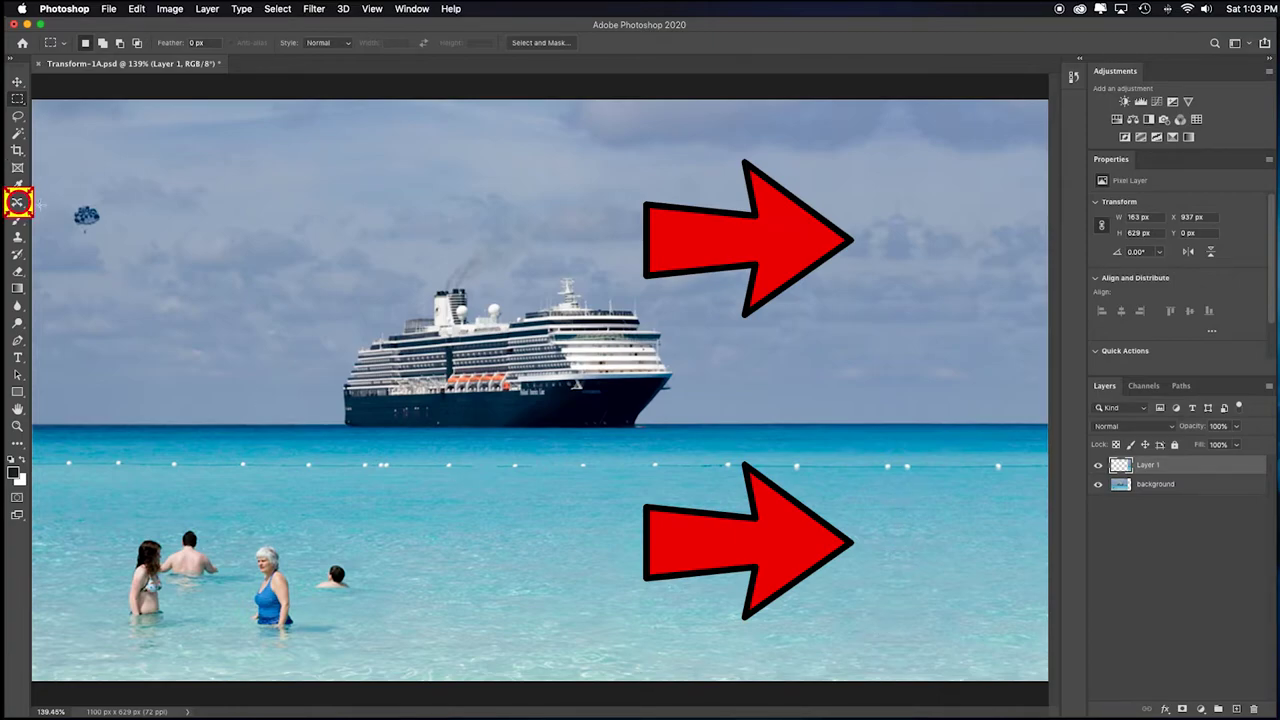
Spot-heal the seam where the added strip meets the water
{"action": "left_click", "coordinate": [18, 202]}
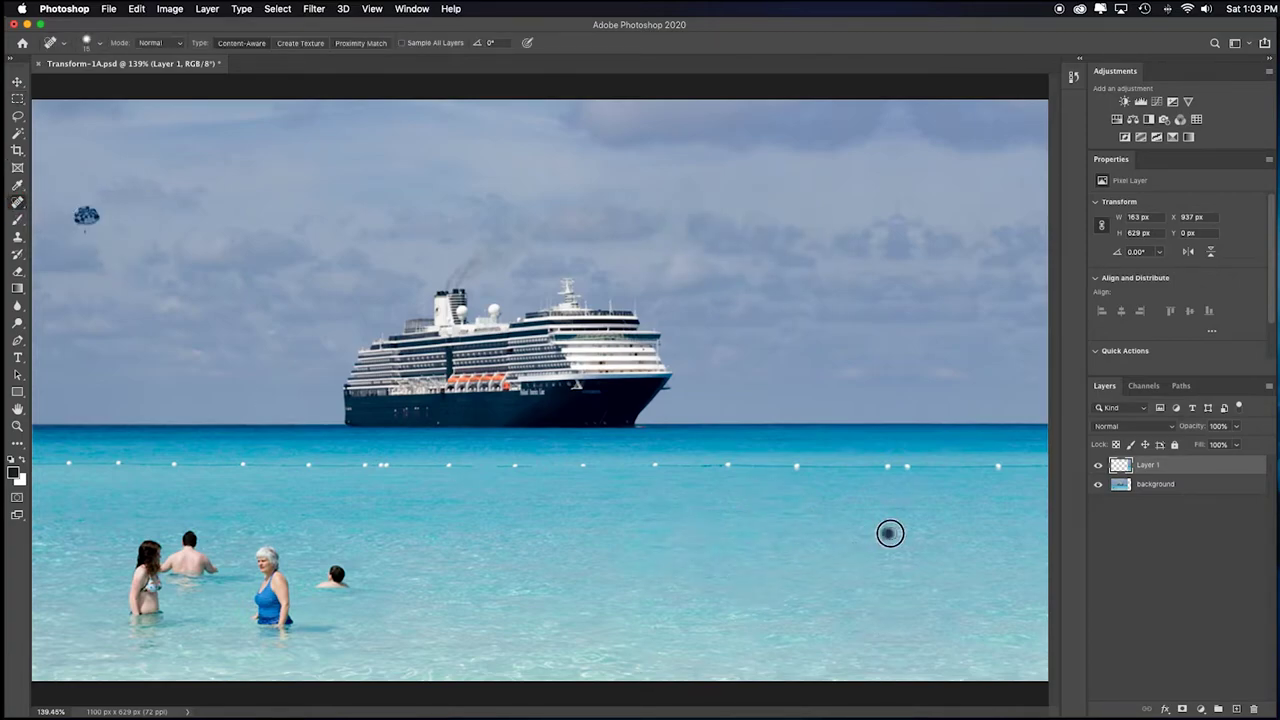
{"action": "mouse_move", "coordinate": [888, 514]}
{"action": "left_mouse_down"}
{"action": "mouse_move", "coordinate": [934, 517]}
{"action": "mouse_move", "coordinate": [908, 531]}
{"action": "left_mouse_up"}
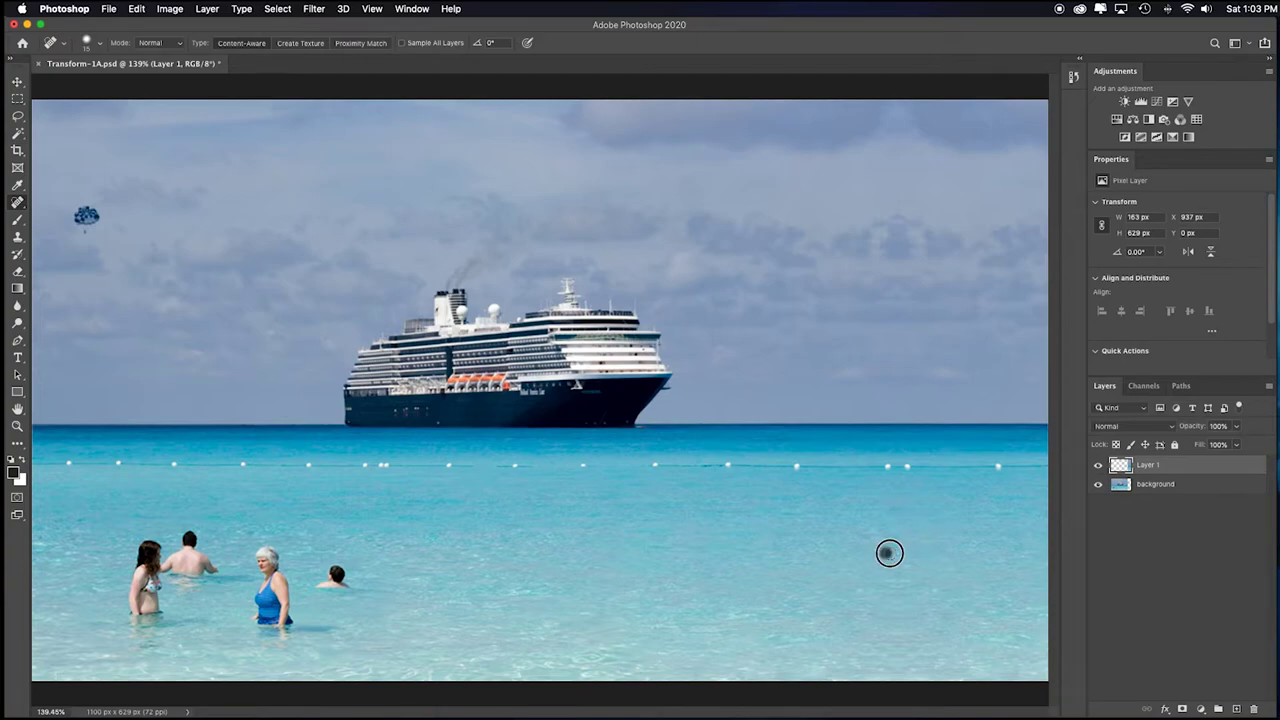
{"action": "left_click_drag", "start_coordinate": [882, 612], "coordinate": [918, 613]}
Spot-heal the seam in the sky right of the ship and higher up
{"action": "left_click", "coordinate": [896, 404]}
{"action": "left_click_drag", "start_coordinate": [891, 376], "coordinate": [920, 373]}
{"action": "left_click_drag", "start_coordinate": [878, 332], "coordinate": [913, 331]}
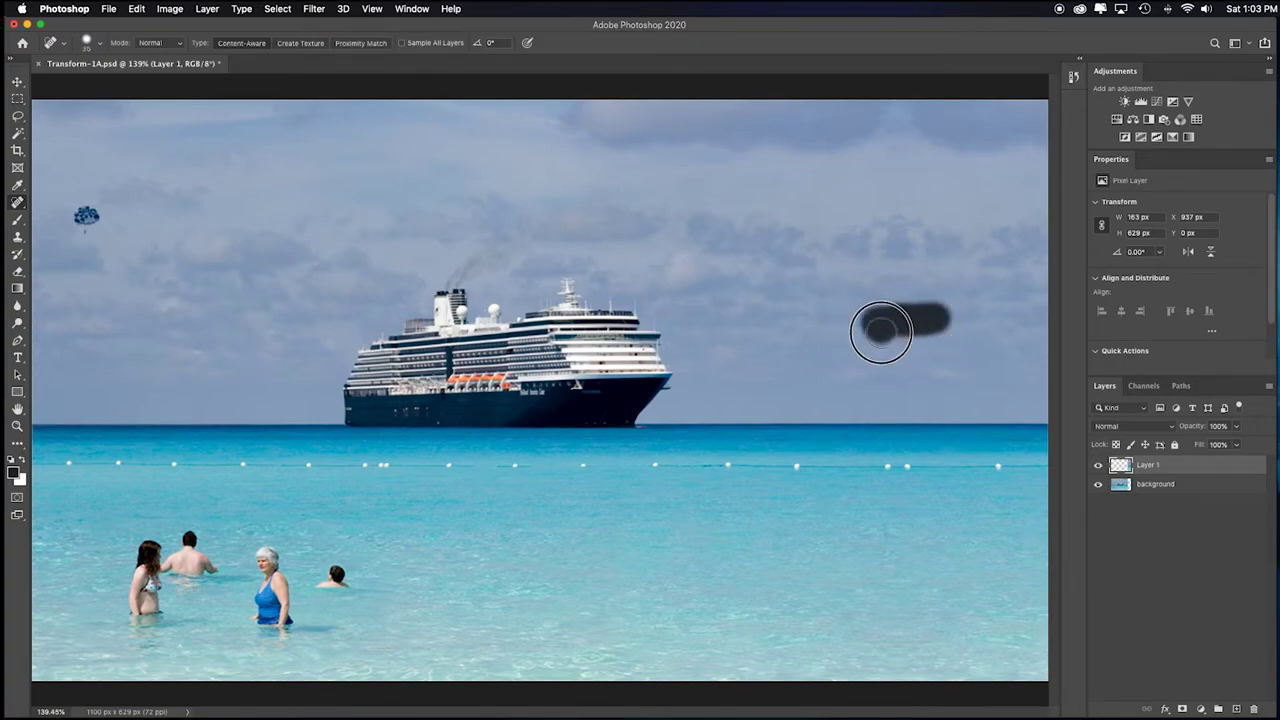
{"action": "left_click_drag", "start_coordinate": [880, 330], "coordinate": [878, 331]}
{"action": "mouse_move", "coordinate": [895, 200]}
{"action": "left_mouse_down"}
{"action": "mouse_move", "coordinate": [911, 251]}
{"action": "mouse_move", "coordinate": [889, 252]}
{"action": "left_mouse_up"}
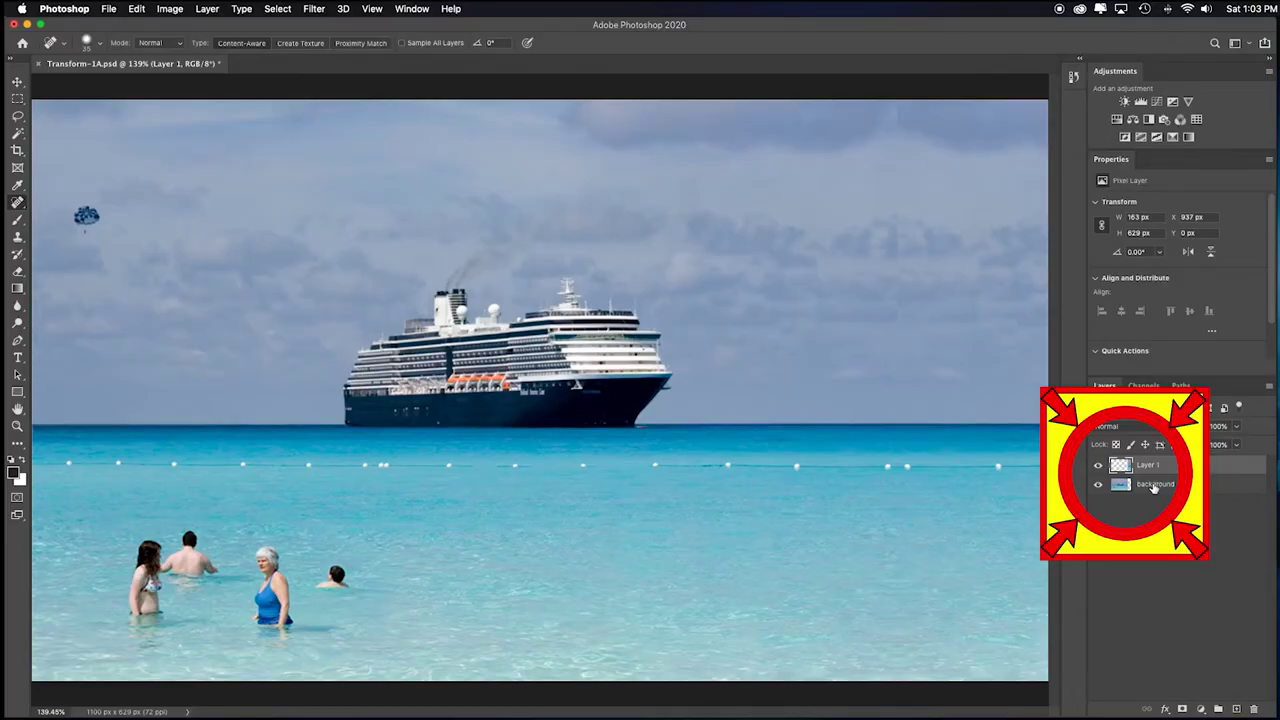
Merge Layer 1 into the background and heal the leftover seam marks in sky and water
{"action": "key", "text": "ctrl+e"}
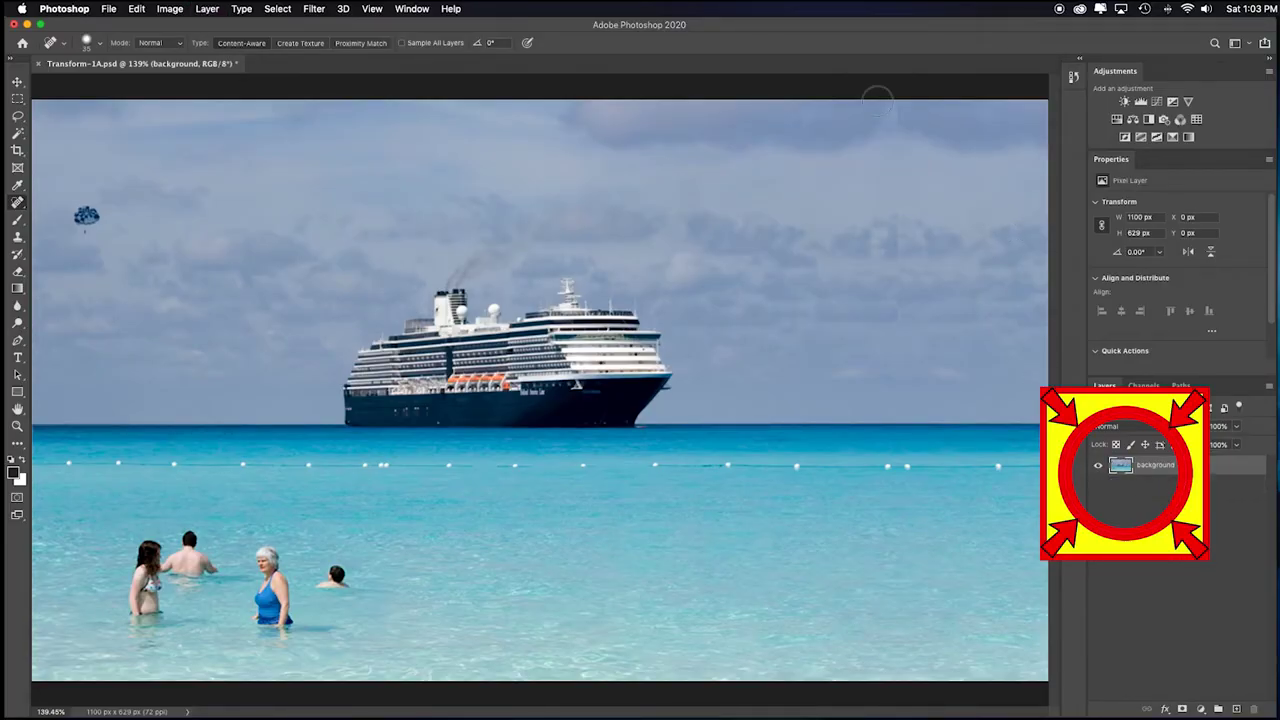
{"action": "left_click_drag", "start_coordinate": [878, 94], "coordinate": [918, 150]}
{"action": "left_click_drag", "start_coordinate": [895, 217], "coordinate": [891, 288]}
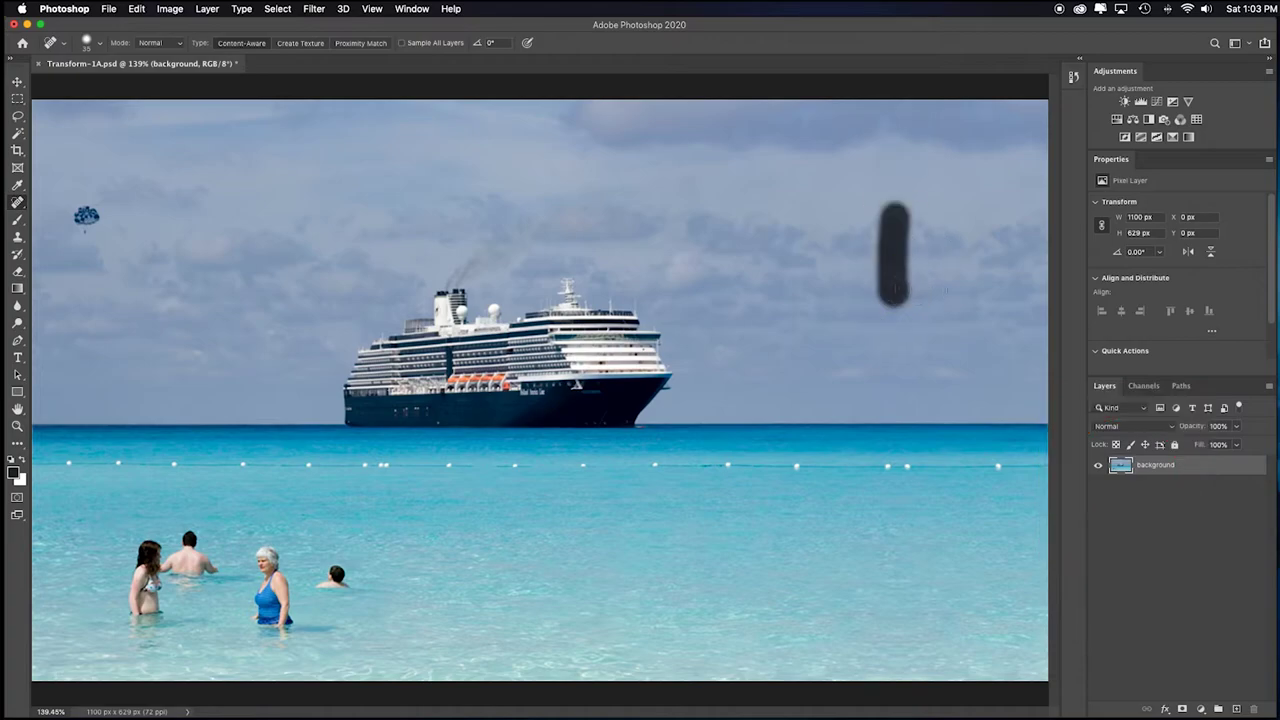
{"action": "left_click_drag", "start_coordinate": [834, 223], "coordinate": [972, 228]}
{"action": "left_click_drag", "start_coordinate": [848, 313], "coordinate": [958, 313]}
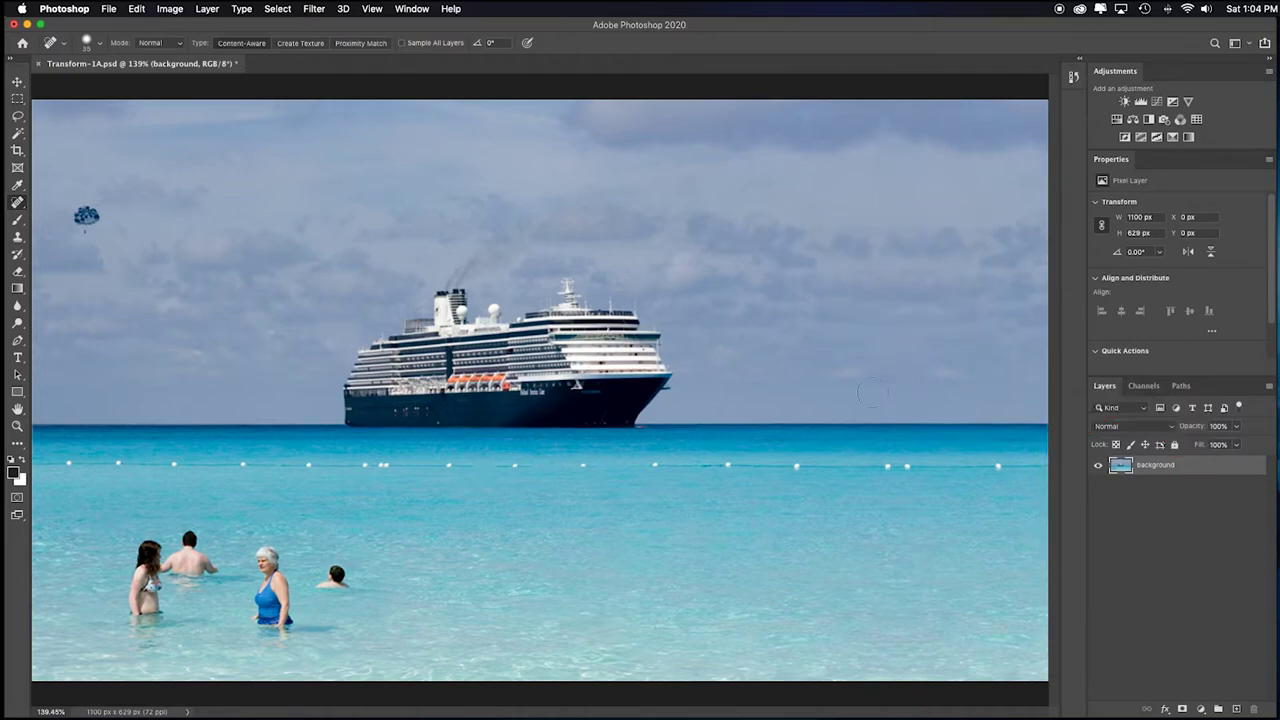
{"action": "left_click_drag", "start_coordinate": [876, 392], "coordinate": [934, 392]}
{"action": "left_click_drag", "start_coordinate": [890, 531], "coordinate": [920, 530]}
Lasso the cruise ship with the Content-Aware Move Tool and move it further right
{"action": "right_click", "coordinate": [18, 206]}
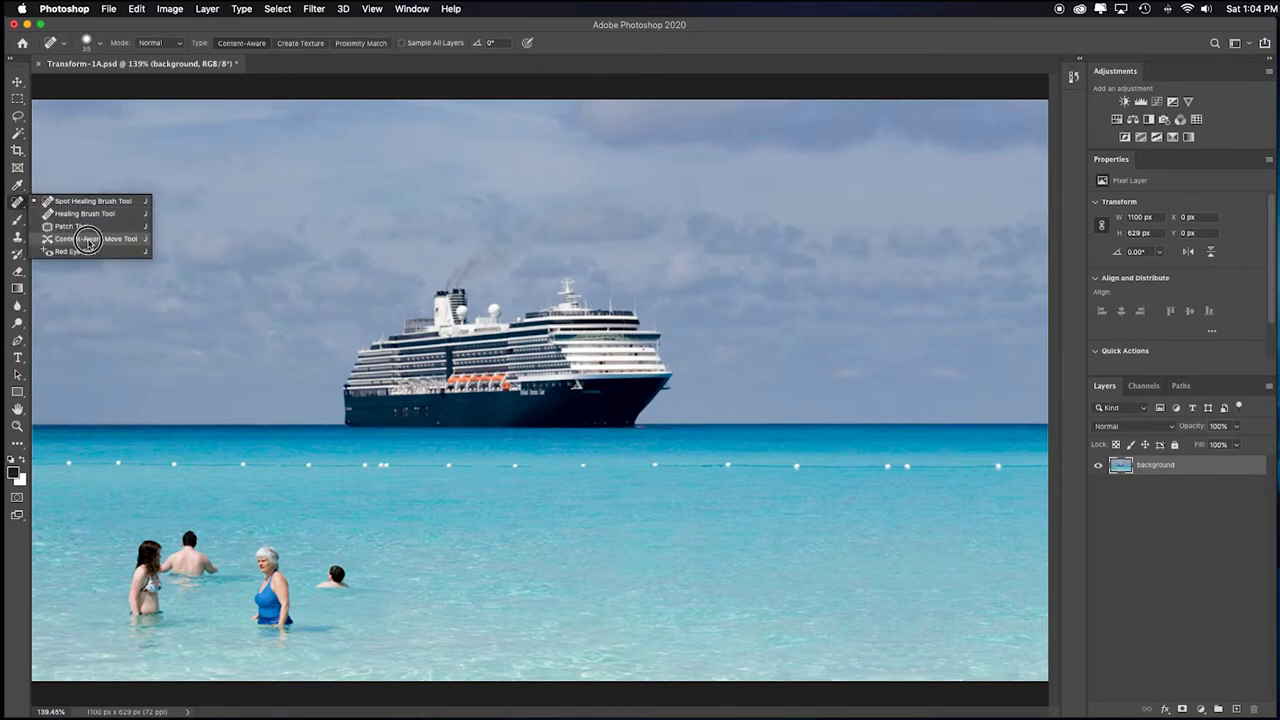
{"action": "left_click", "coordinate": [143, 242]}
{"action": "mouse_move", "coordinate": [465, 242]}
{"action": "left_mouse_down"}
{"action": "mouse_move", "coordinate": [327, 346]}
{"action": "mouse_move", "coordinate": [277, 437]}
{"action": "mouse_move", "coordinate": [491, 450]}
{"action": "mouse_move", "coordinate": [702, 432]}
{"action": "mouse_move", "coordinate": [722, 405]}
{"action": "mouse_move", "coordinate": [710, 328]}
{"action": "mouse_move", "coordinate": [613, 241]}
{"action": "left_mouse_up"}
{"action": "left_click_drag", "start_coordinate": [479, 366], "coordinate": [752, 368]}
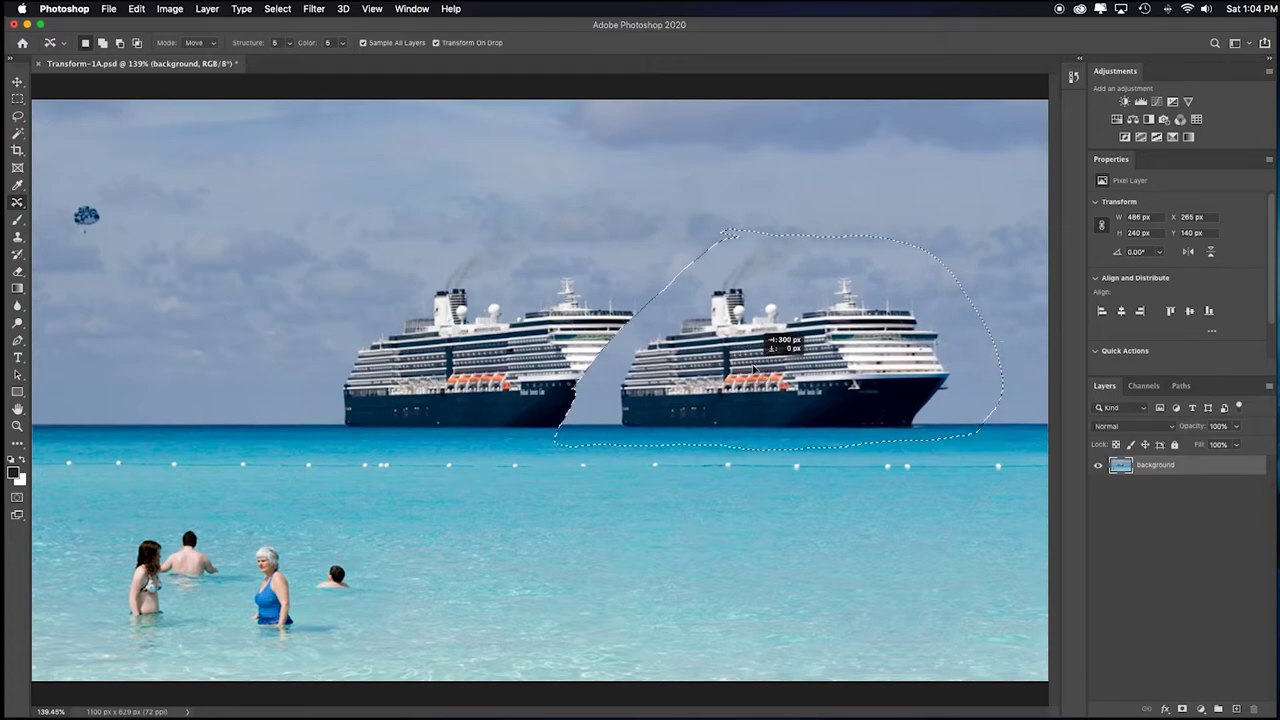
{"action": "key", "text": "Return"}
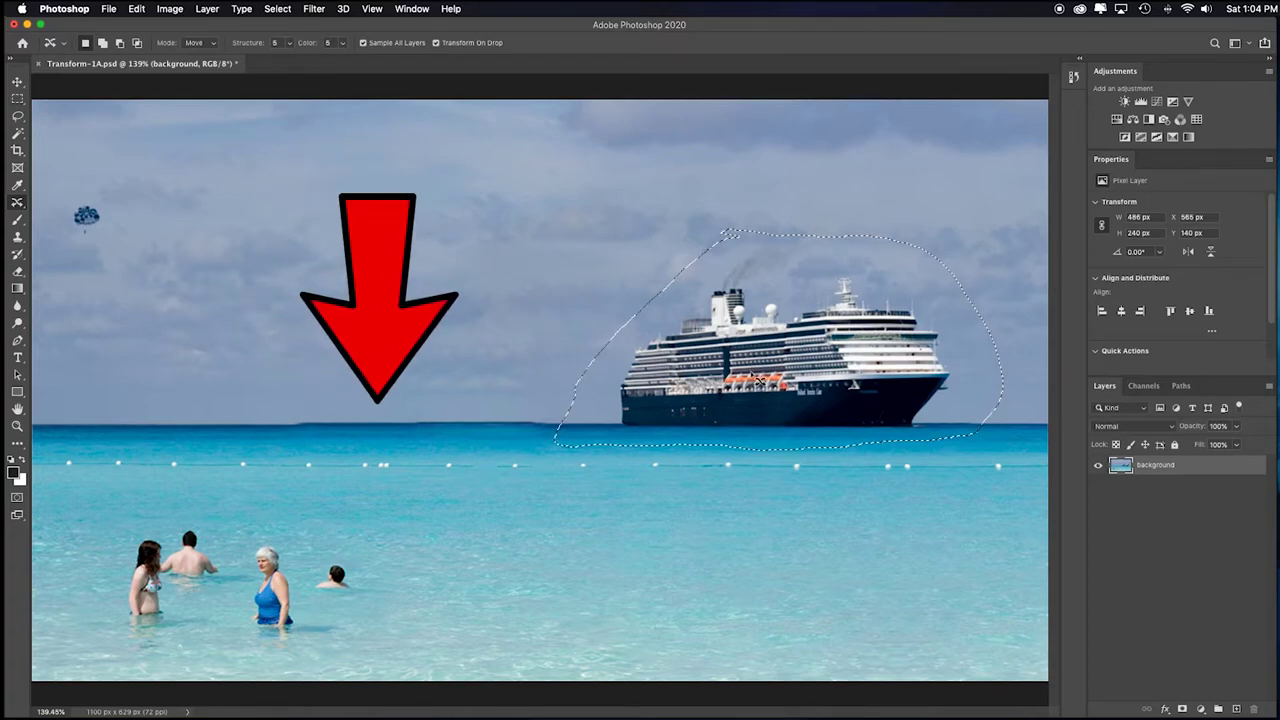
Deselect the ship area and toggle the background layer off and on to check the copied strip
{"action": "key", "text": "super+d"}
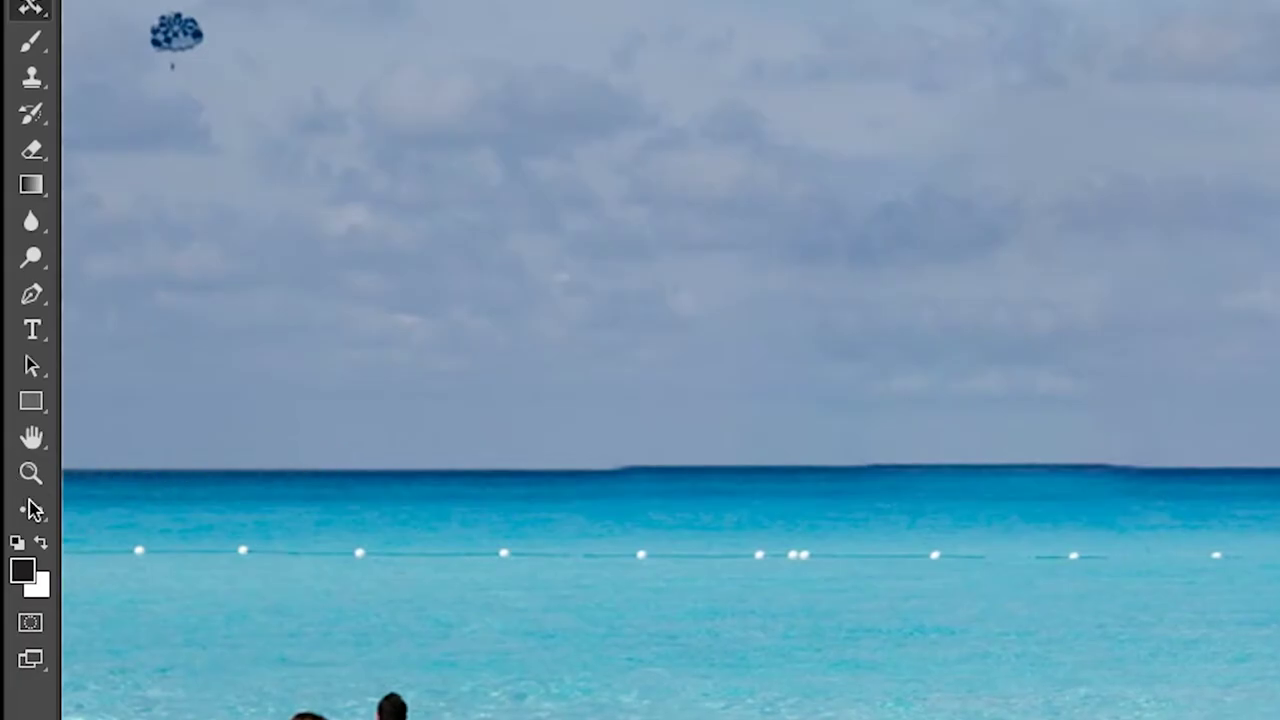
{"action": "key", "text": "m"}
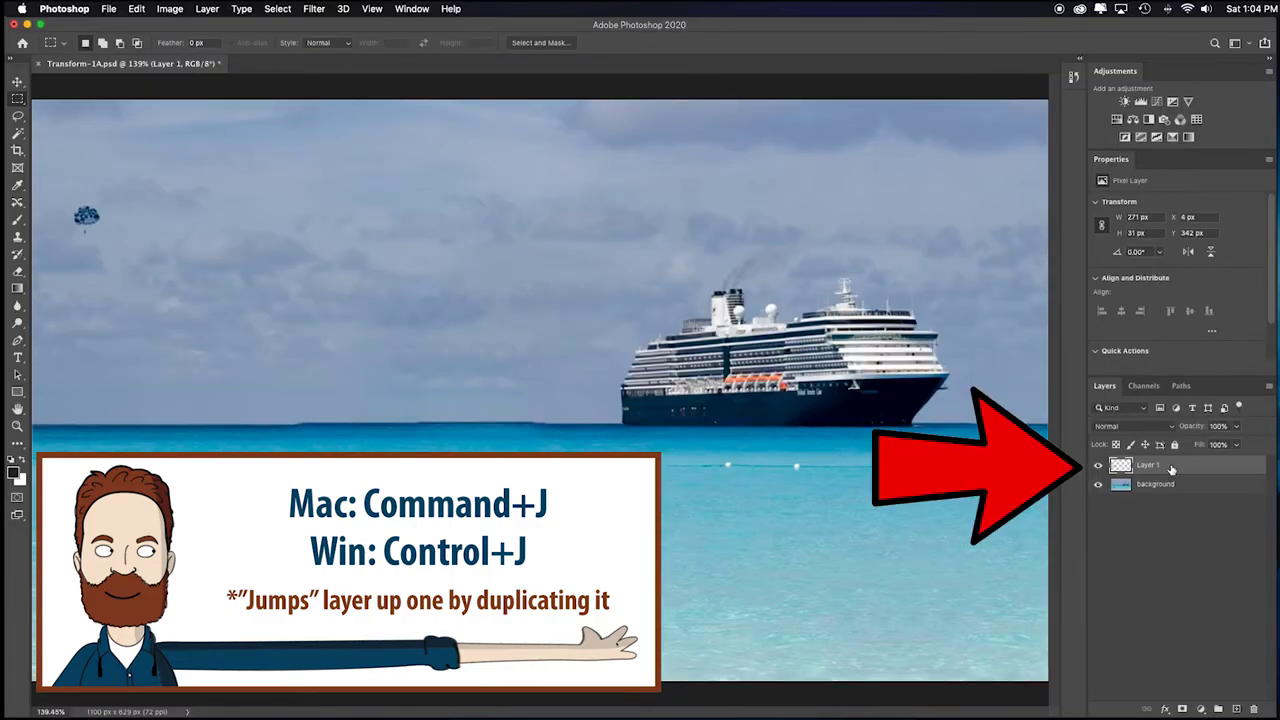
{"action": "left_click", "coordinate": [1098, 485]}
{"action": "left_click", "coordinate": [1098, 487]}
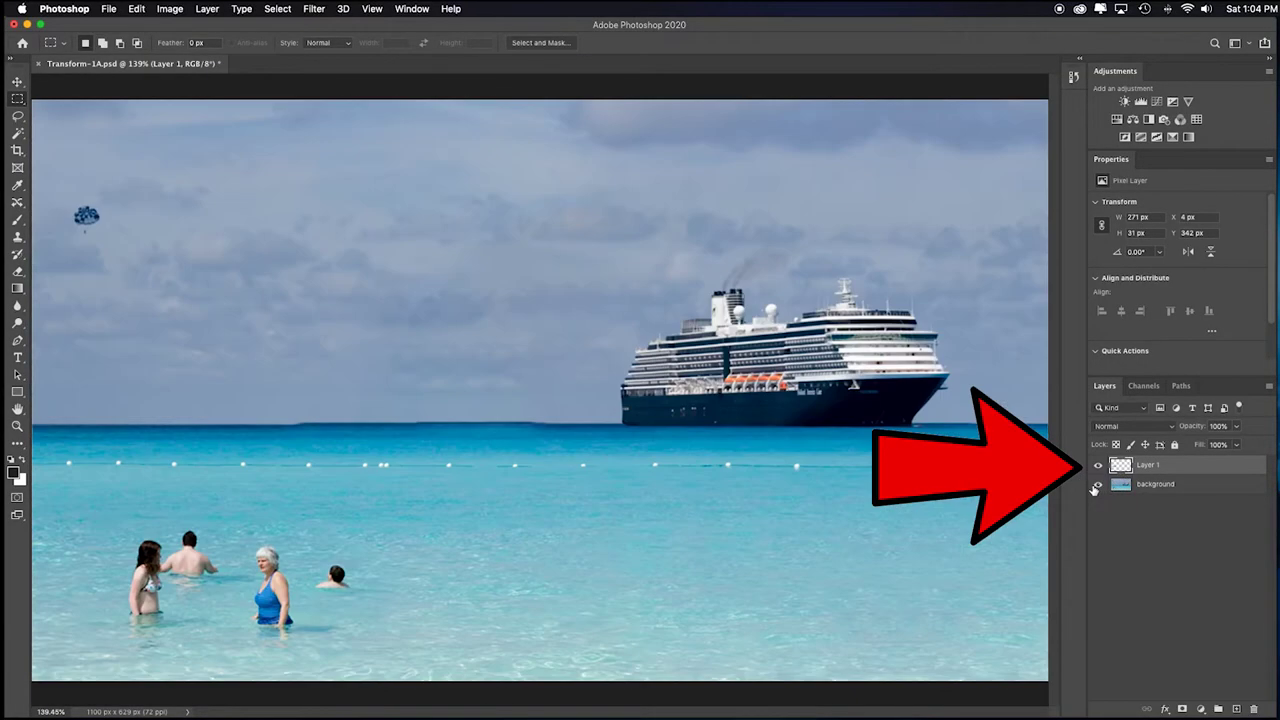
Slide the horizon strip right to X 288 px and nudge it up 1 px to Y 341
{"action": "key", "text": "v"}
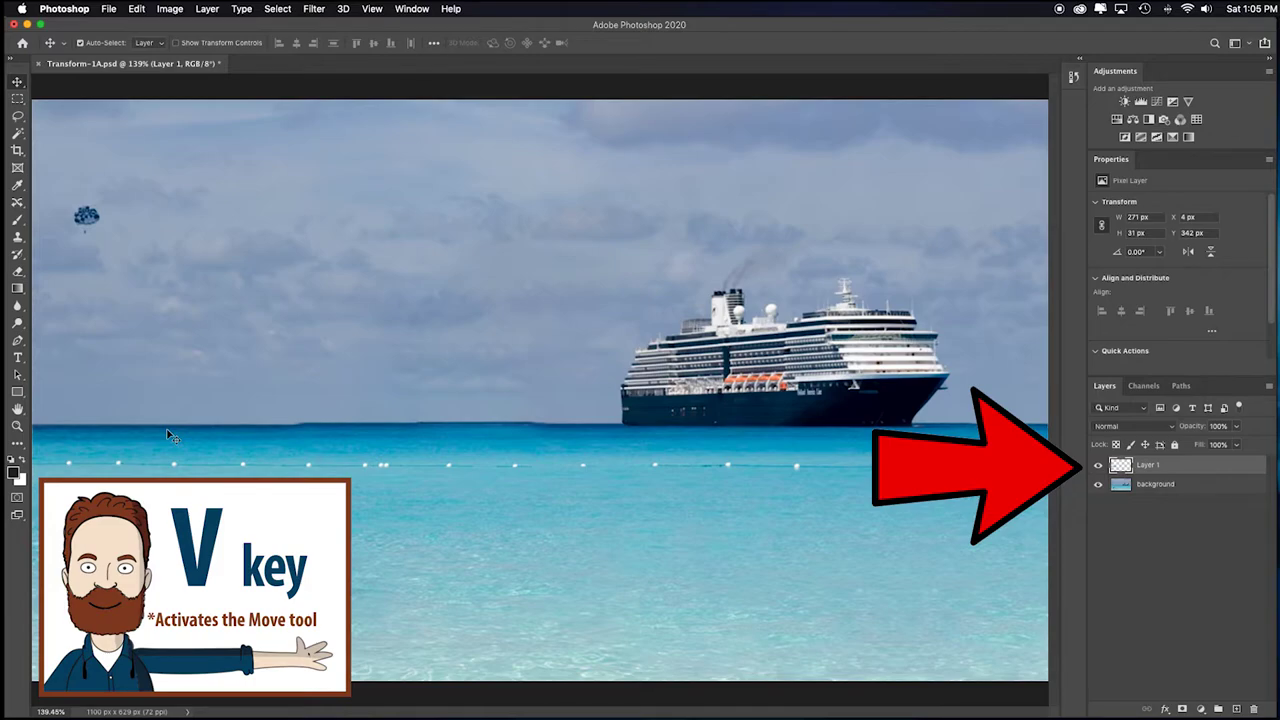
{"action": "left_click_drag", "start_coordinate": [168, 435], "coordinate": [512, 432]}
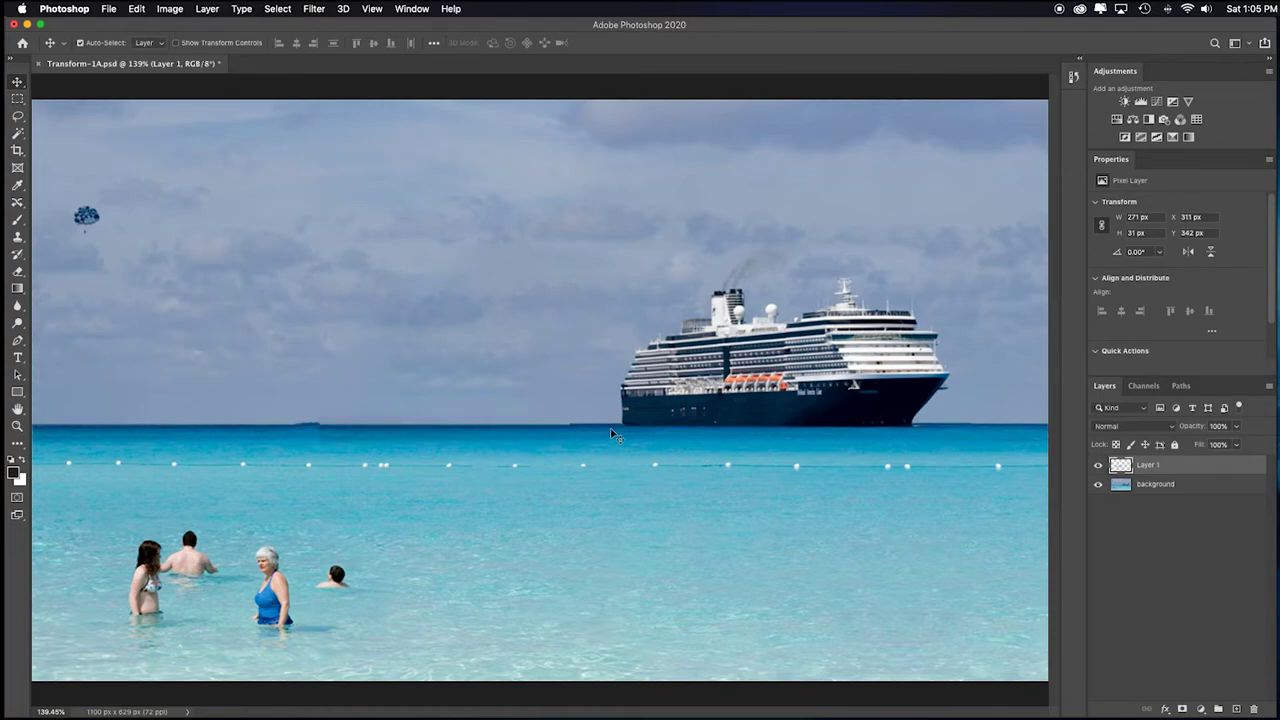
{"action": "key", "text": "Up"}
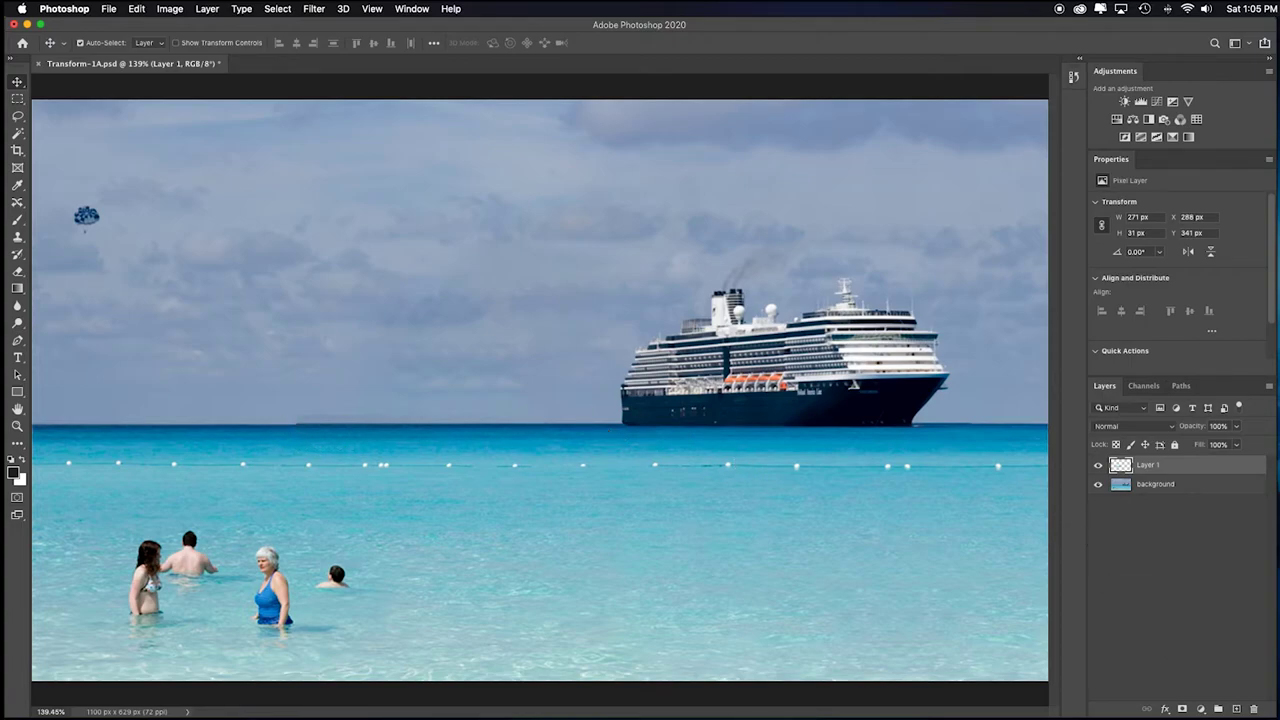
Add a layer mask to Layer 1 and zoom in on the horizon seam
{"action": "left_click", "coordinate": [1183, 709]}
{"action": "key", "text": "super+space"}
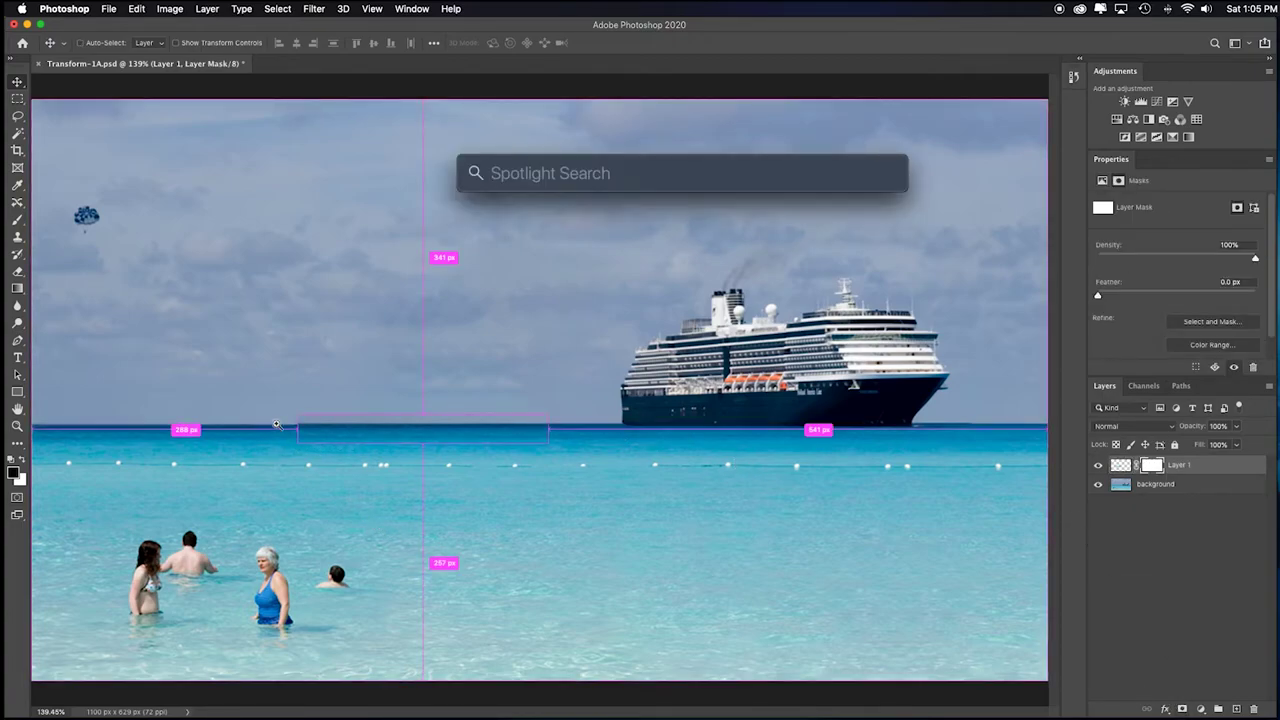
{"action": "left_click_drag", "start_coordinate": [276, 425], "coordinate": [343, 449]}
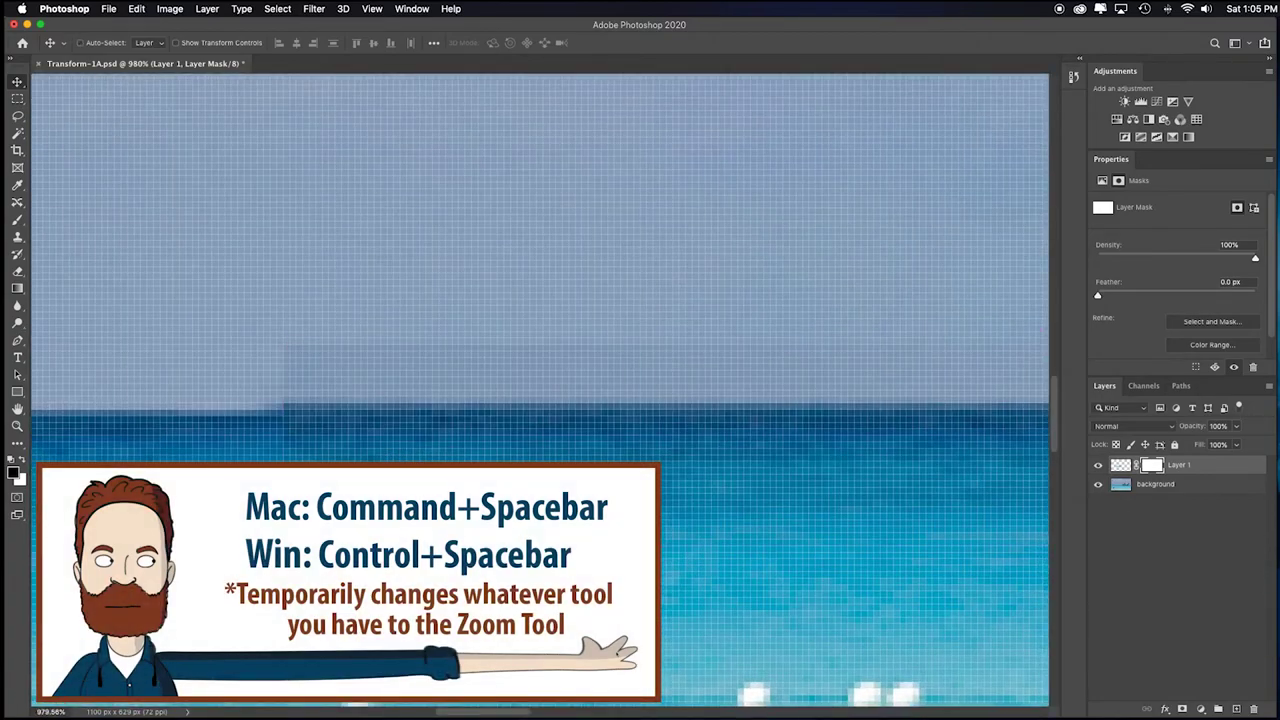
{"action": "key", "text": "super+space"}
{"action": "key", "text": "super+space"}
{"action": "left_click_drag", "start_coordinate": [390, 462], "coordinate": [340, 457]}
Paint on the mask with a smaller brush to blend the strip's edges into the sea
{"action": "key", "text": "b"}
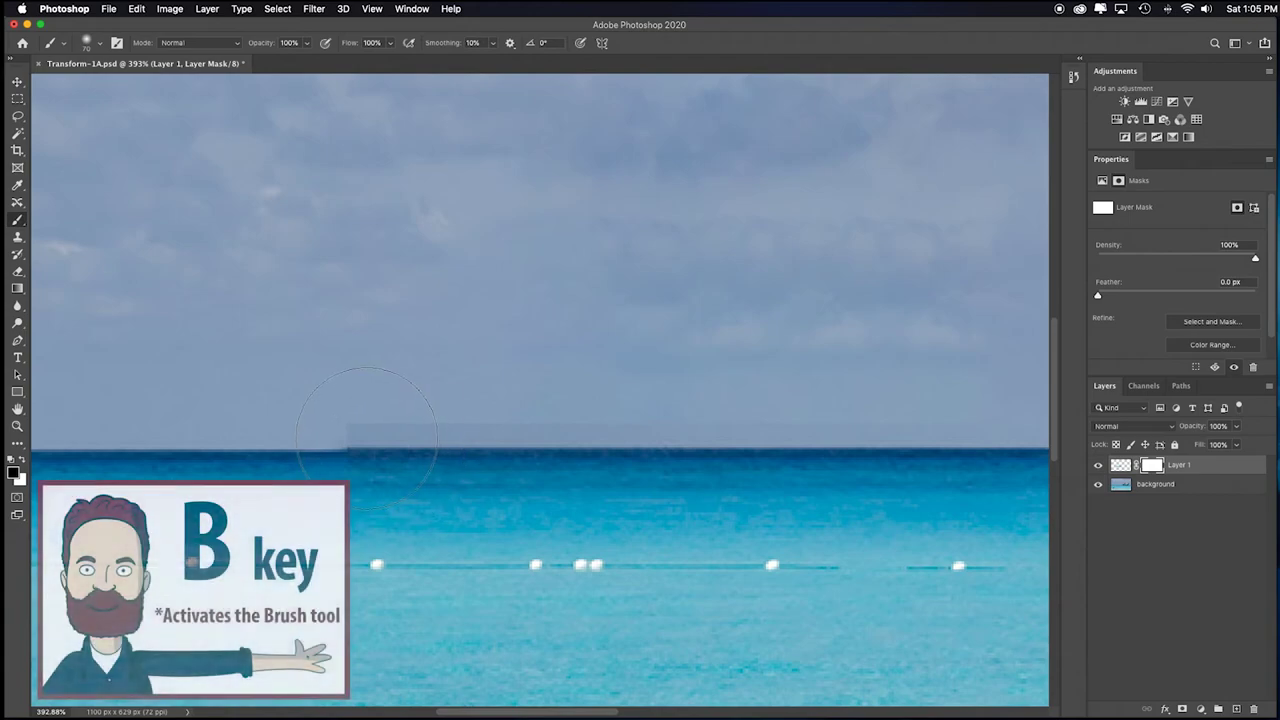
{"action": "key", "text": "bracketleft"}
{"action": "key", "text": "bracketleft"}
{"action": "key", "text": "bracketleft"}
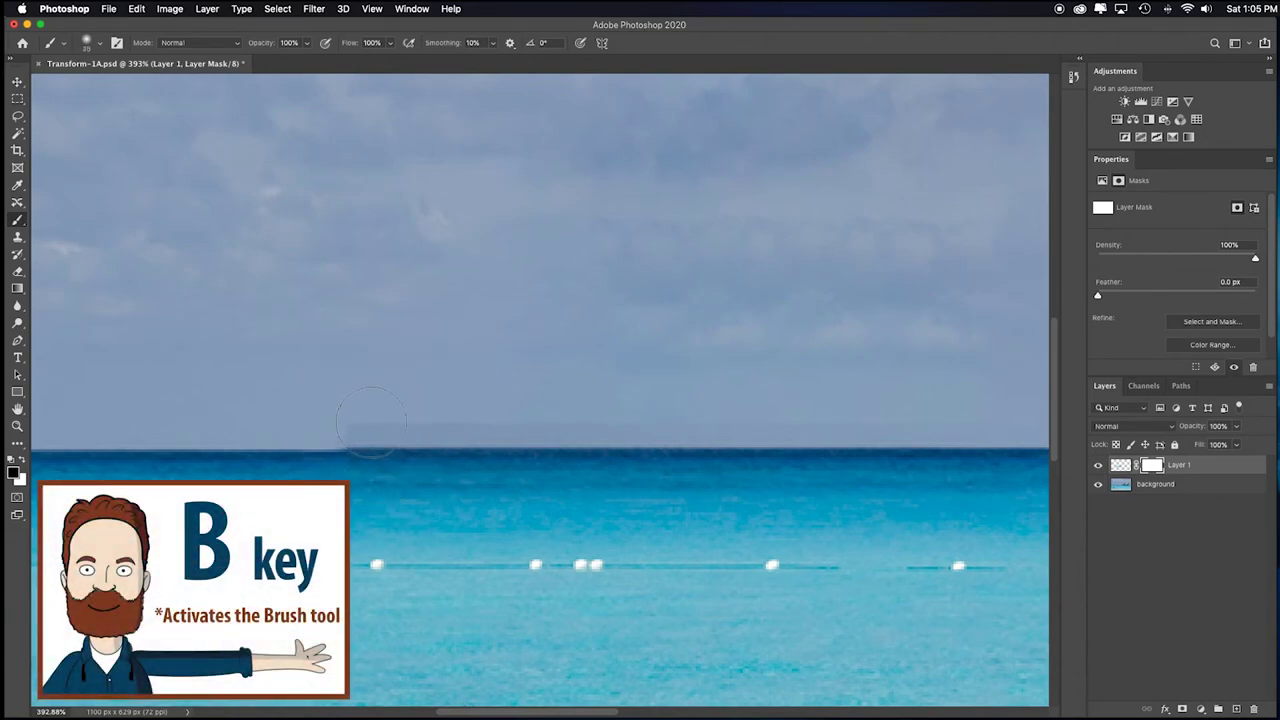
{"action": "scroll", "coordinate": [553, 410], "scroll_direction": "right", "scroll_amount": 3}
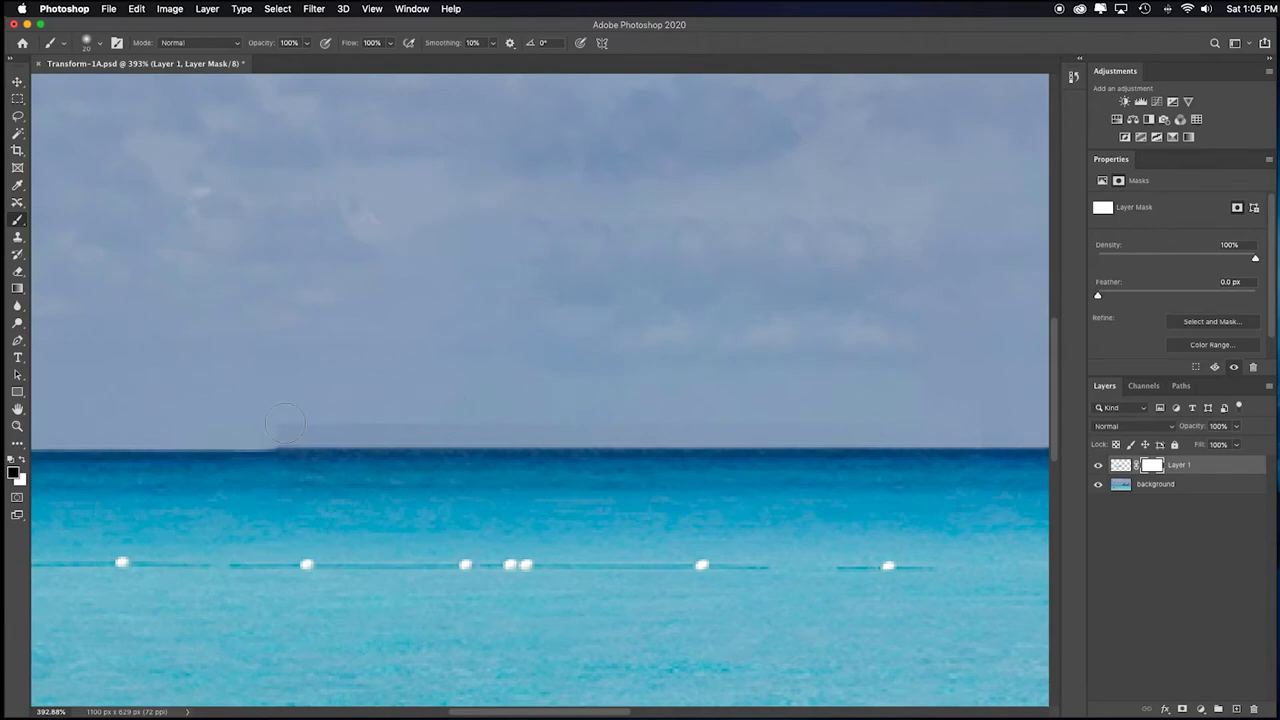
{"action": "scroll", "coordinate": [316, 407], "scroll_direction": "right", "scroll_amount": 2}
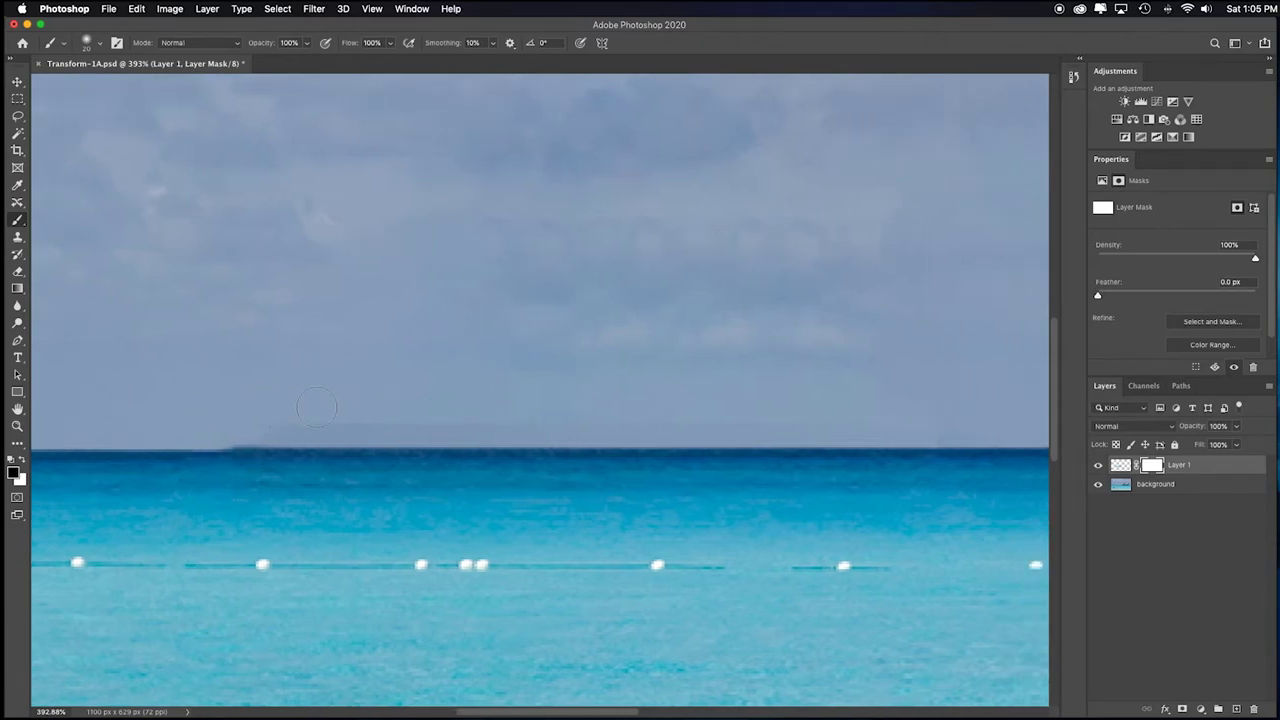
{"action": "scroll", "coordinate": [316, 407], "scroll_direction": "right", "scroll_amount": 4}
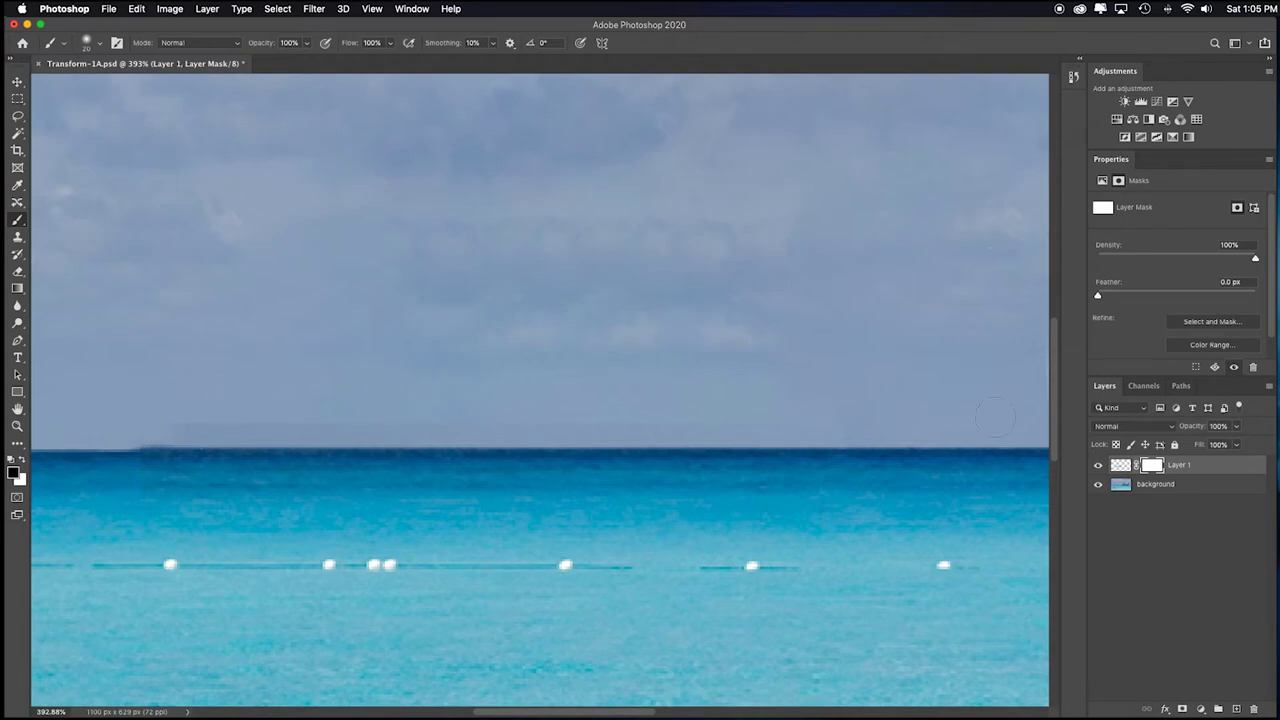
{"action": "left_click", "coordinate": [843, 421], "text": "shift"}
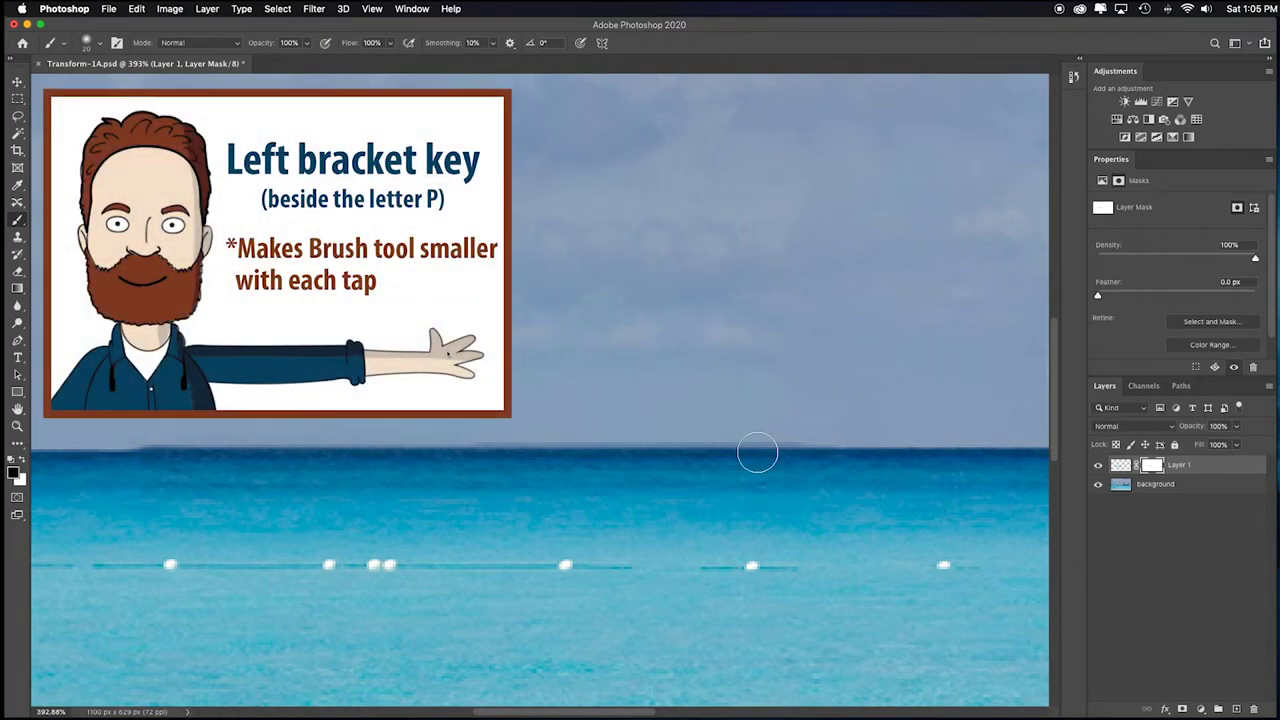
{"action": "key", "text": "bracketleft"}
{"action": "key", "text": "x"}
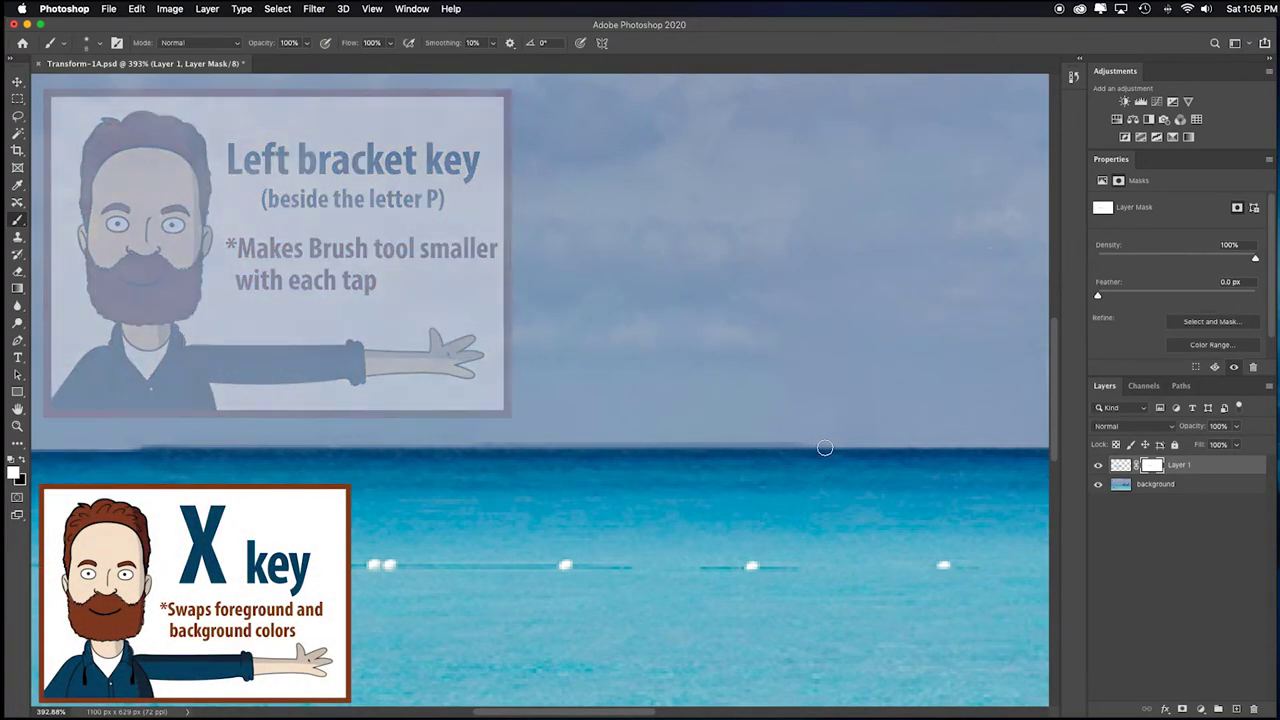
{"action": "key", "text": "super+z"}
{"action": "mouse_move", "coordinate": [162, 476]}
{"action": "left_mouse_down"}
{"action": "mouse_move", "coordinate": [137, 463]}
{"action": "mouse_move", "coordinate": [134, 494]}
{"action": "mouse_move", "coordinate": [136, 480]}
{"action": "mouse_move", "coordinate": [206, 483]}
{"action": "left_mouse_up"}
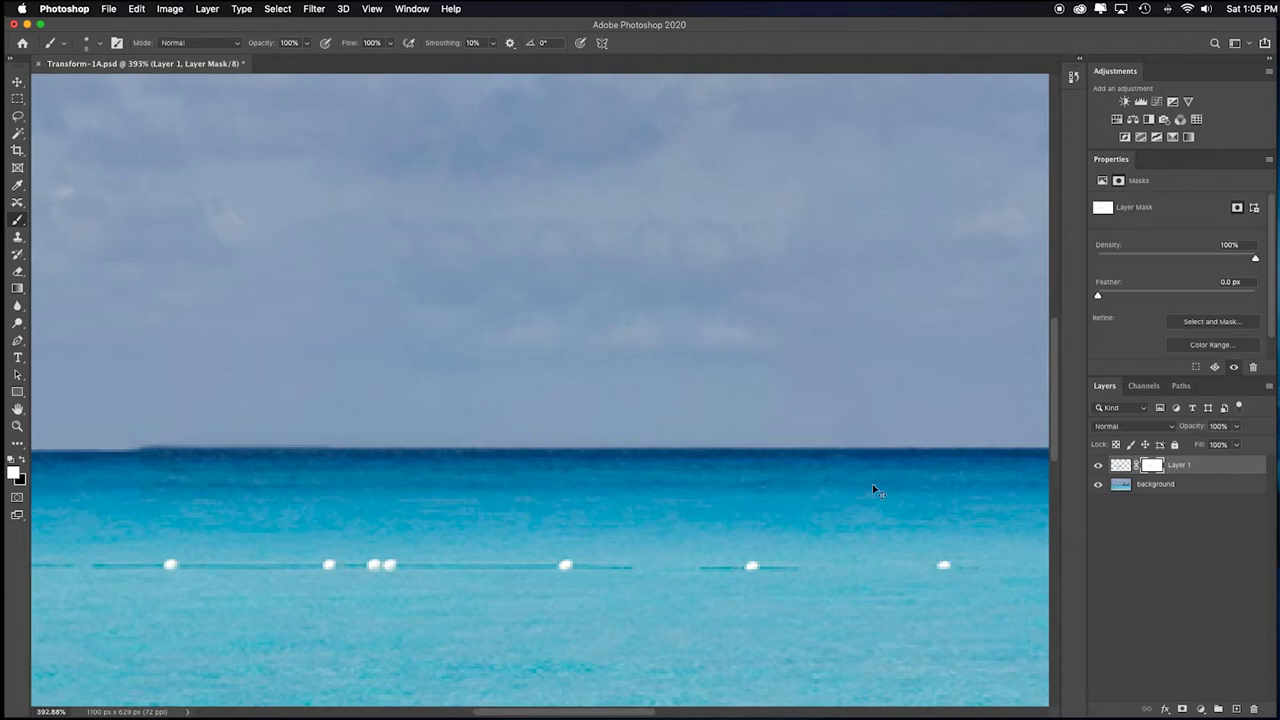
Merge the horizon patch into the background and clone-stamp the leftover seam with a small brush
{"action": "key", "text": "BackSpace"}
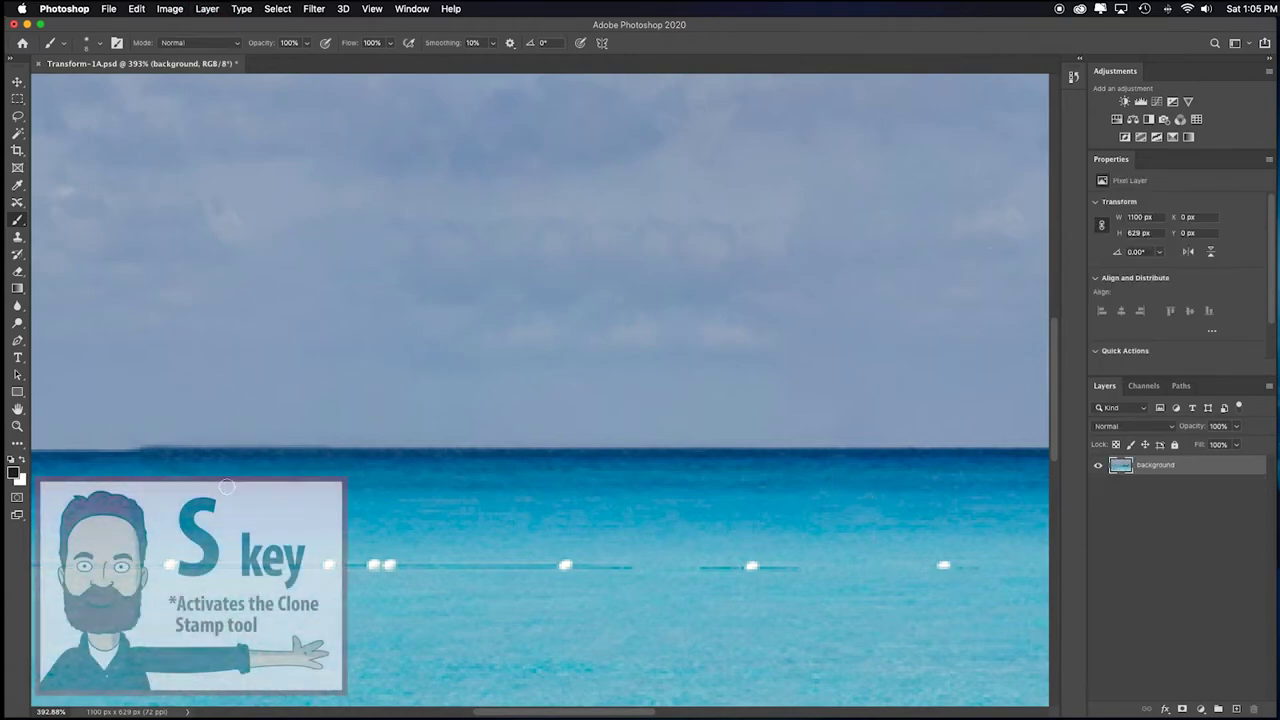
{"action": "key", "text": "s"}
{"action": "scroll", "coordinate": [256, 474], "scroll_direction": "left", "scroll_amount": 5}
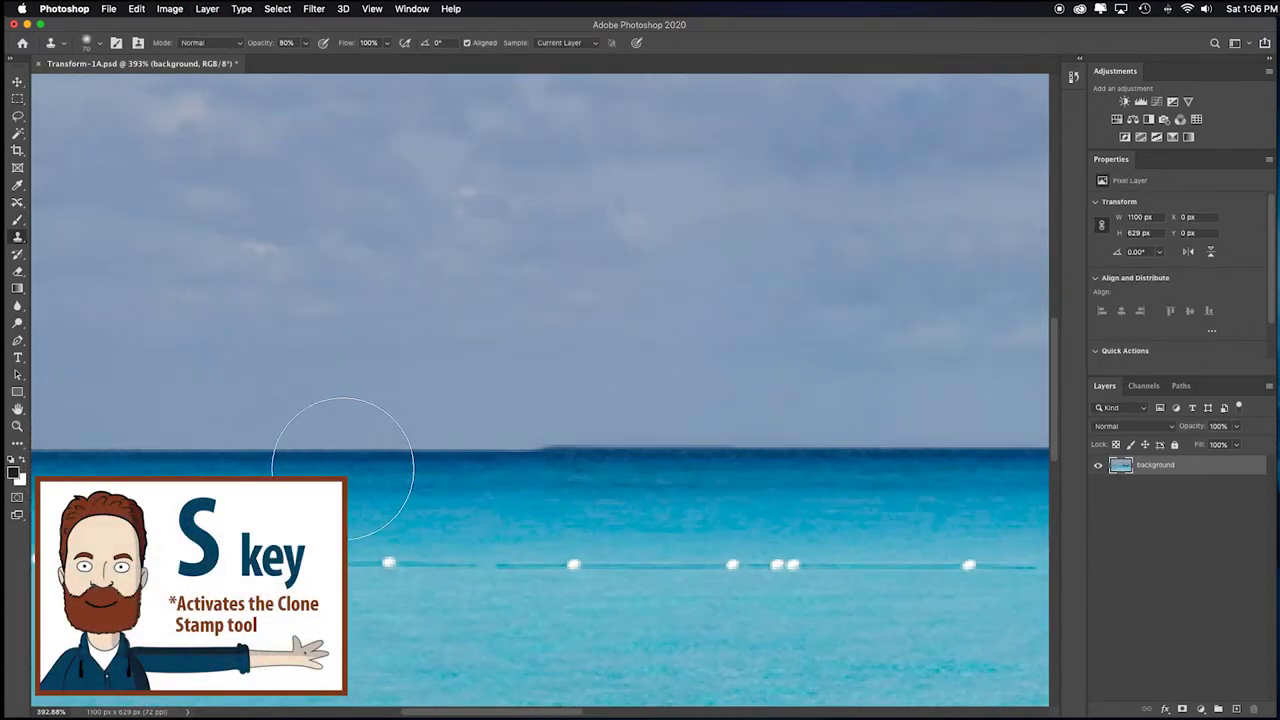
{"action": "key", "text": "bracketleft"}
{"action": "key", "text": "bracketleft"}
{"action": "key", "text": "bracketleft"}
{"action": "key", "text": "bracketleft"}
{"action": "scroll", "coordinate": [449, 451], "scroll_direction": "down", "scroll_amount": 1}
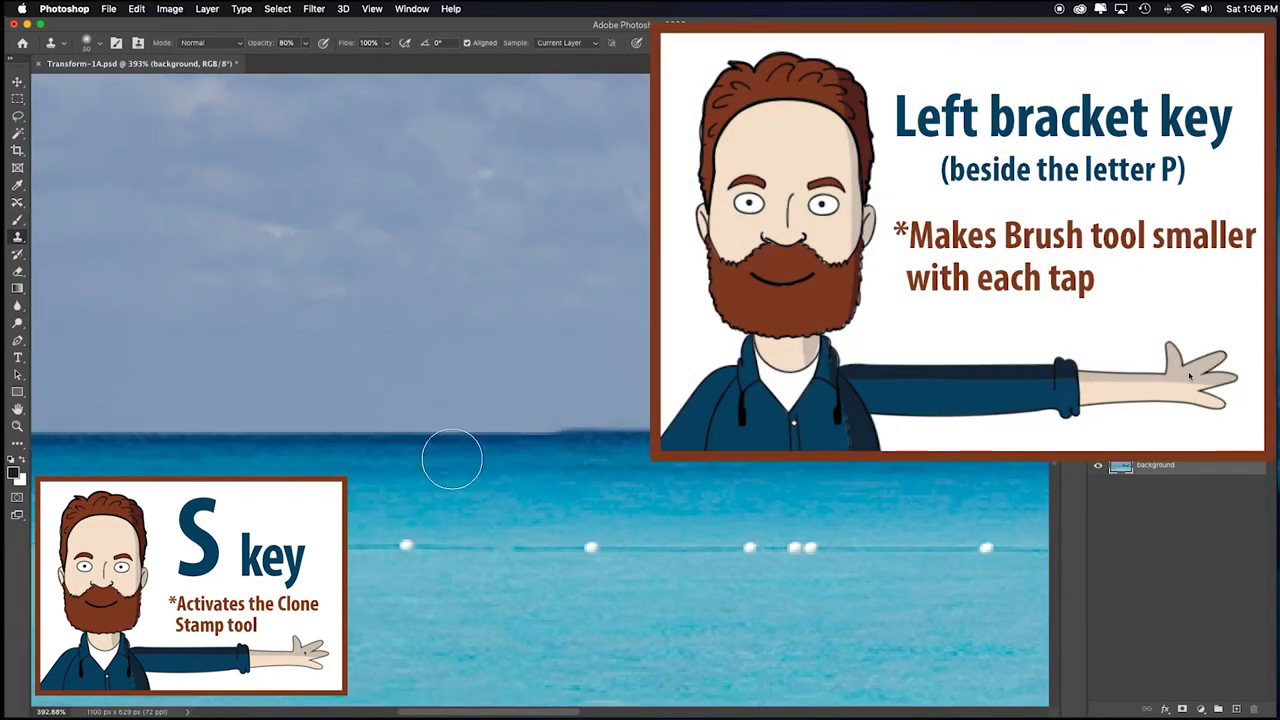
{"action": "scroll", "coordinate": [442, 432], "scroll_direction": "down", "scroll_amount": 3}
{"action": "key", "text": "bracketleft"}
{"action": "key", "text": "bracketleft"}
{"action": "key", "text": "bracketleft"}
{"action": "key", "text": "bracketleft"}
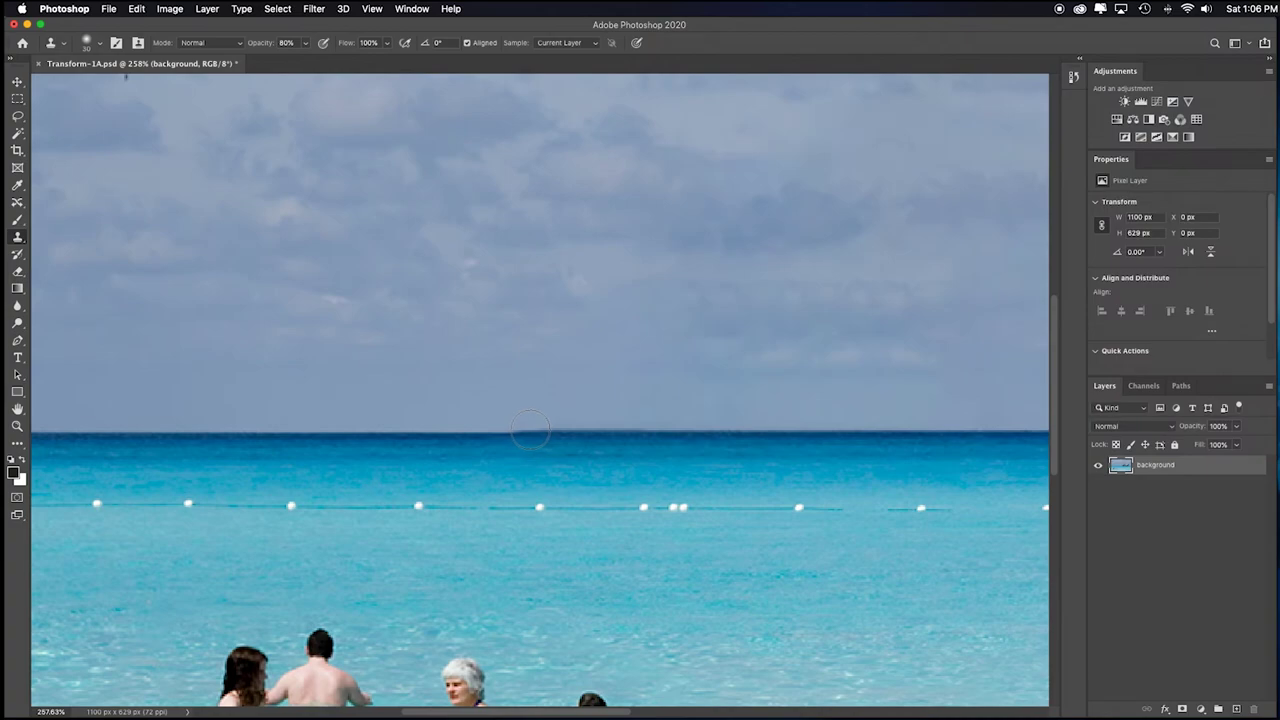
{"action": "key", "text": "bracketleft"}
{"action": "key", "text": "bracketleft"}
{"action": "key", "text": "bracketleft"}
{"action": "key", "text": "super+0"}
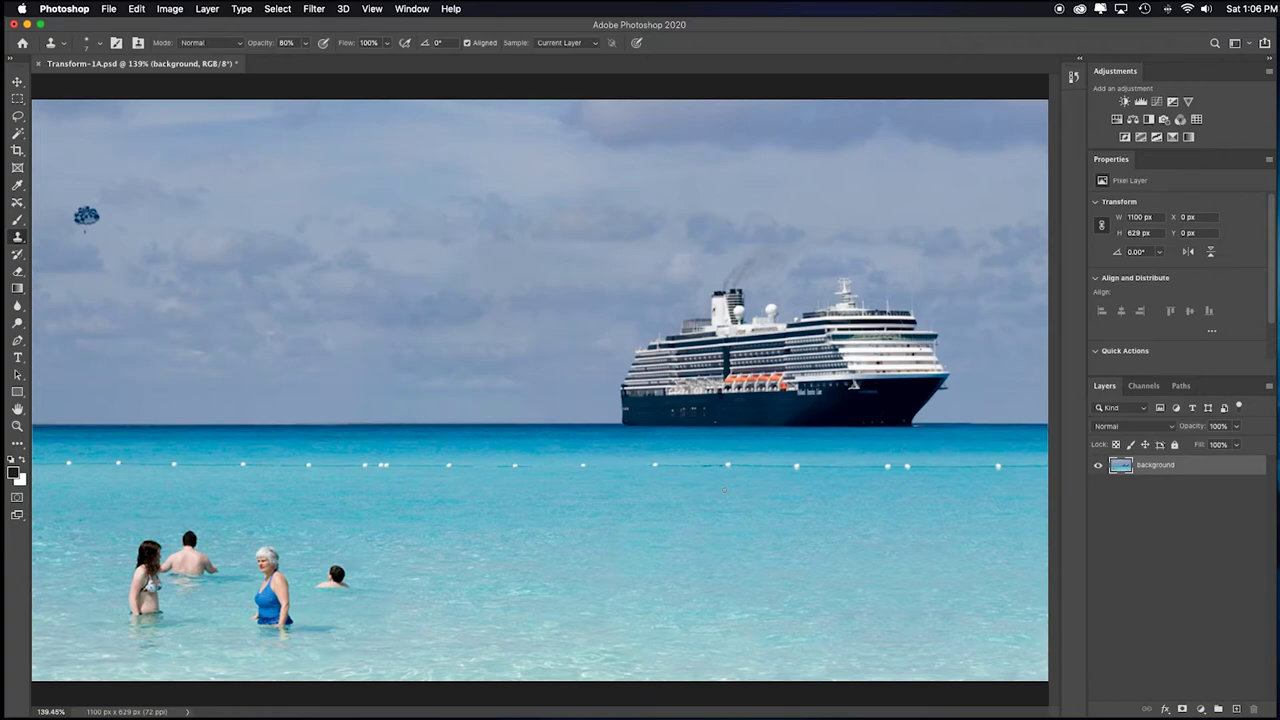
Paint out the small child beside the woman in blue with the Spot Healing Brush
{"action": "left_click", "coordinate": [17, 185]}
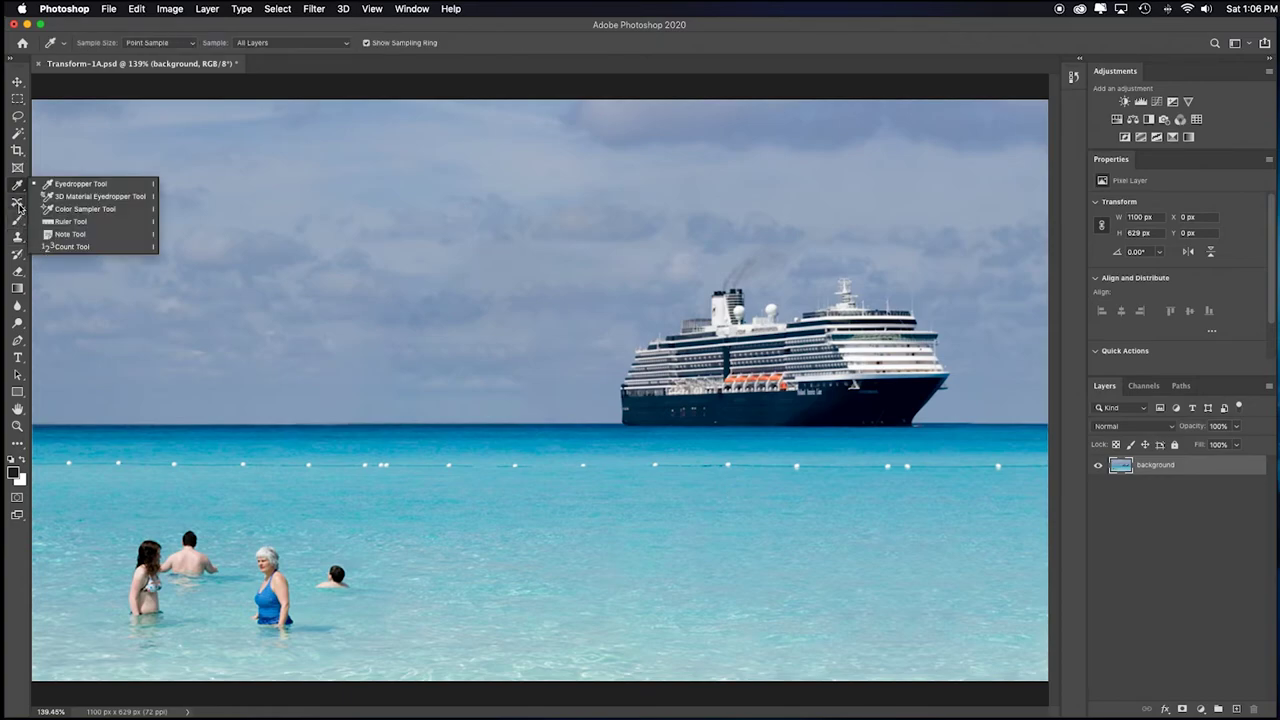
{"action": "left_click", "coordinate": [18, 205]}
{"action": "right_click", "coordinate": [17, 203]}
{"action": "left_click", "coordinate": [85, 200]}
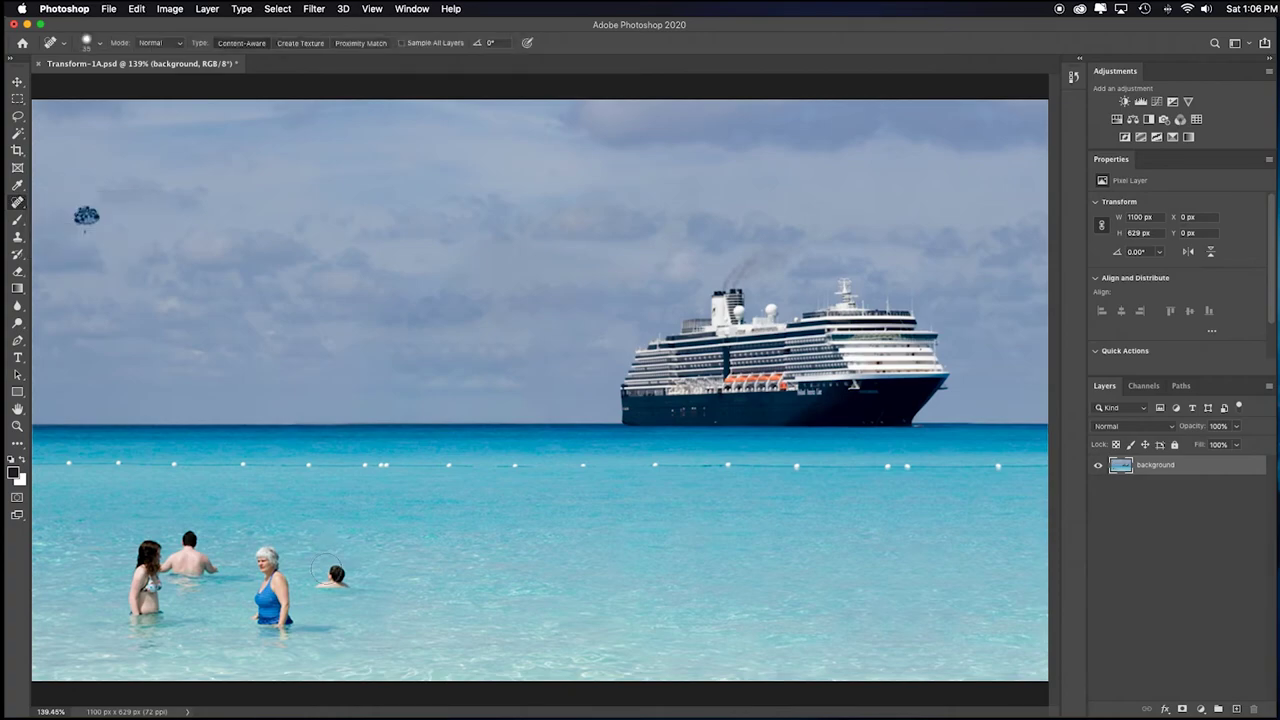
{"action": "left_click_drag", "start_coordinate": [325, 567], "coordinate": [338, 577]}
{"action": "left_click", "coordinate": [21, 206]}
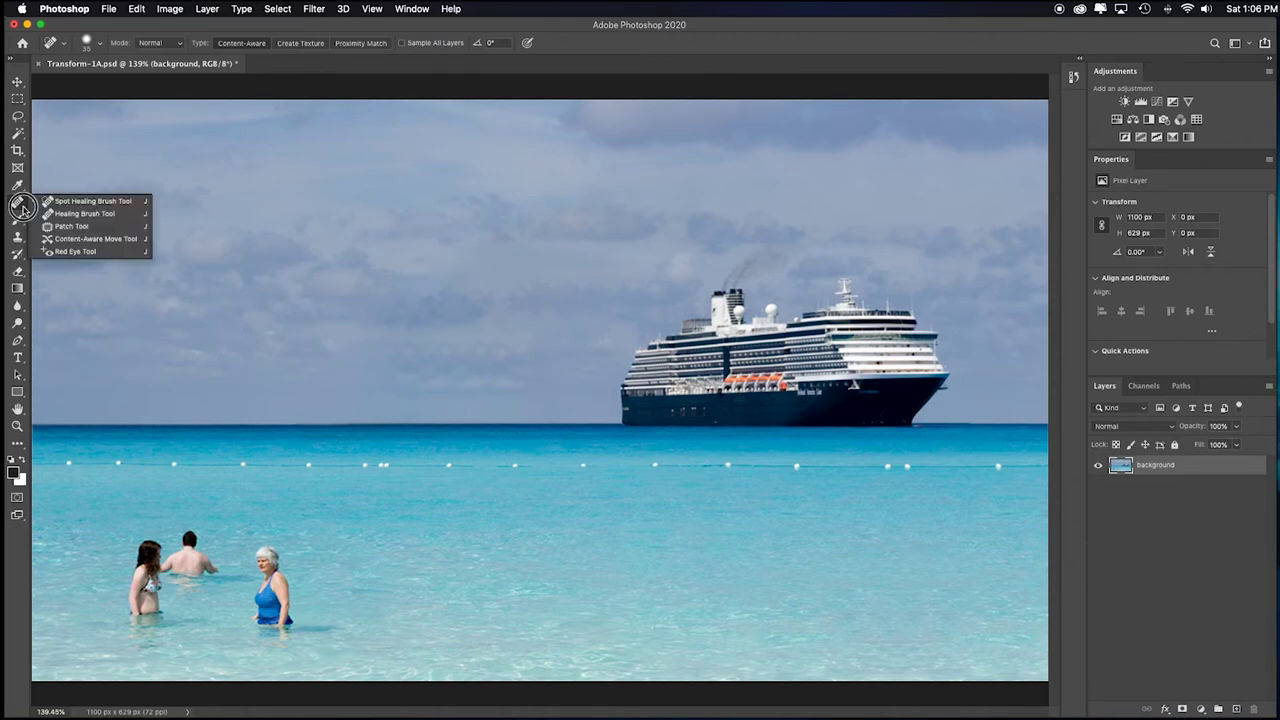
Content-aware move the parasail to the right, enlarge it, commit, and deselect
{"action": "left_click", "coordinate": [92, 238]}
{"action": "mouse_move", "coordinate": [90, 188]}
{"action": "left_mouse_down"}
{"action": "mouse_move", "coordinate": [62, 240]}
{"action": "mouse_move", "coordinate": [100, 186]}
{"action": "mouse_move", "coordinate": [222, 190]}
{"action": "mouse_move", "coordinate": [286, 251]}
{"action": "left_mouse_up"}
{"action": "key", "text": "Return"}
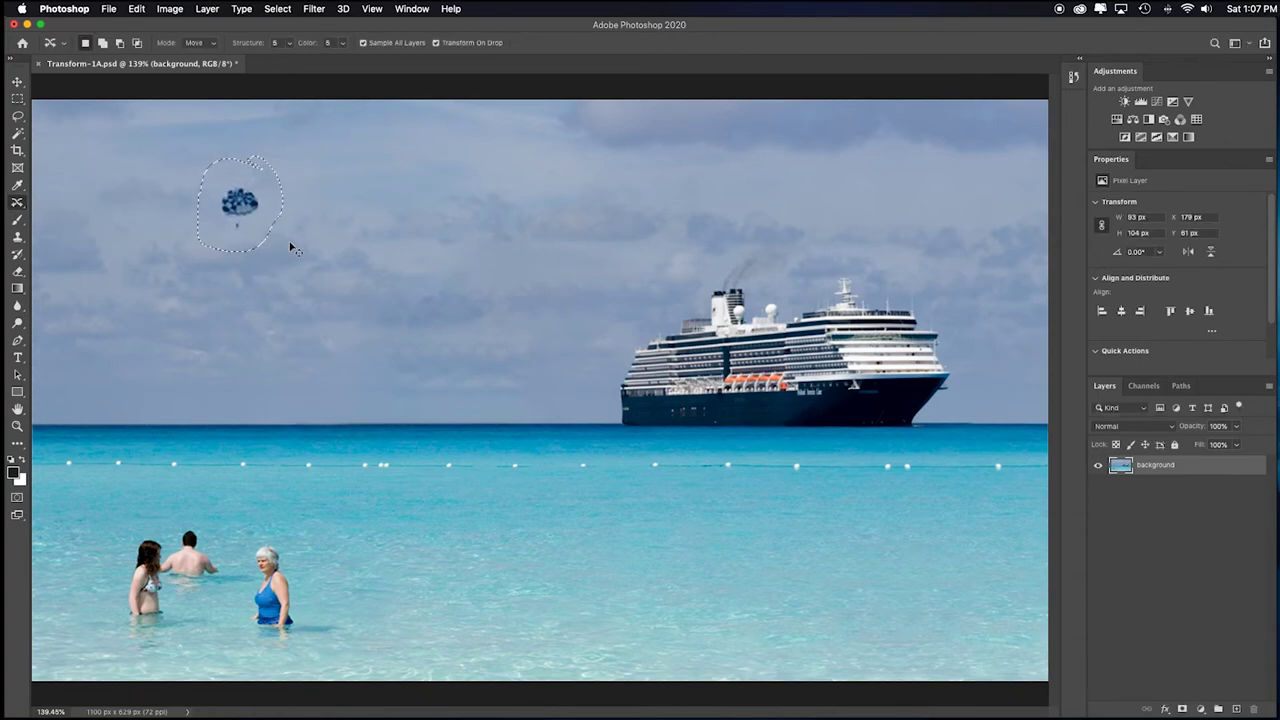
{"action": "key", "text": "super+d"}
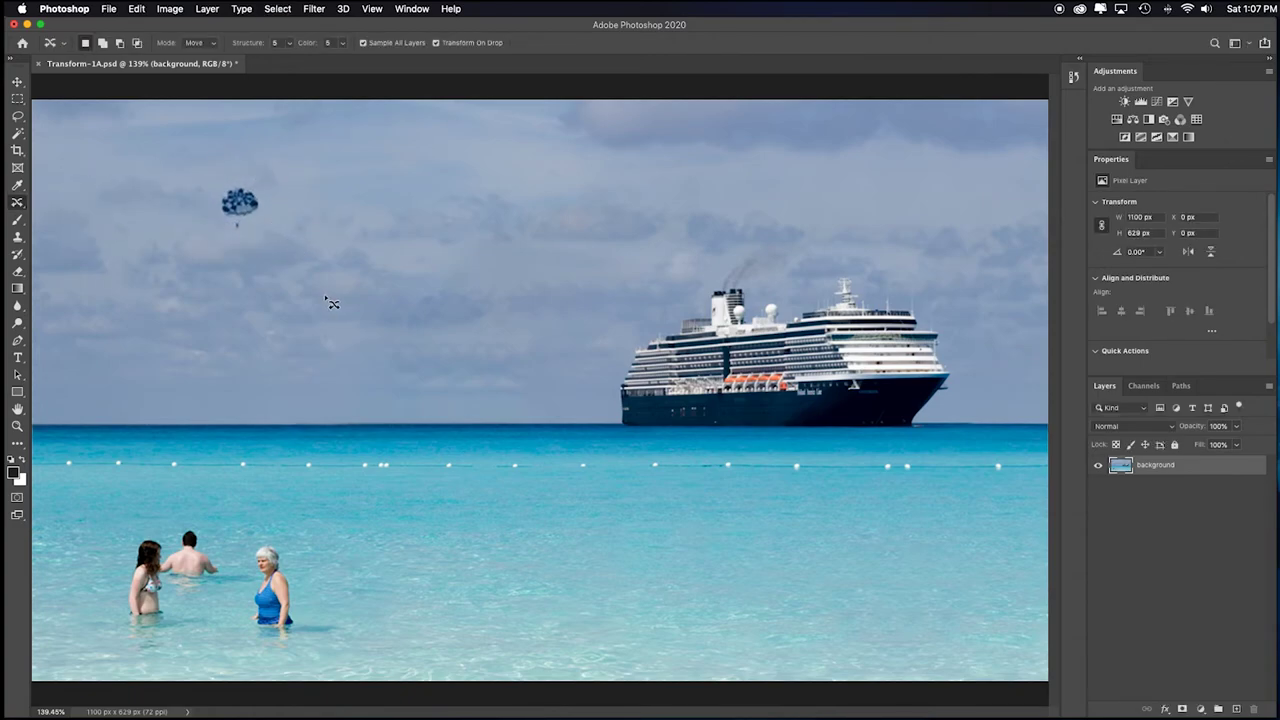
Spot-heal the two leftover marks in the sky where the parasail was
{"action": "right_click", "coordinate": [17, 202]}
{"action": "left_click", "coordinate": [80, 196]}
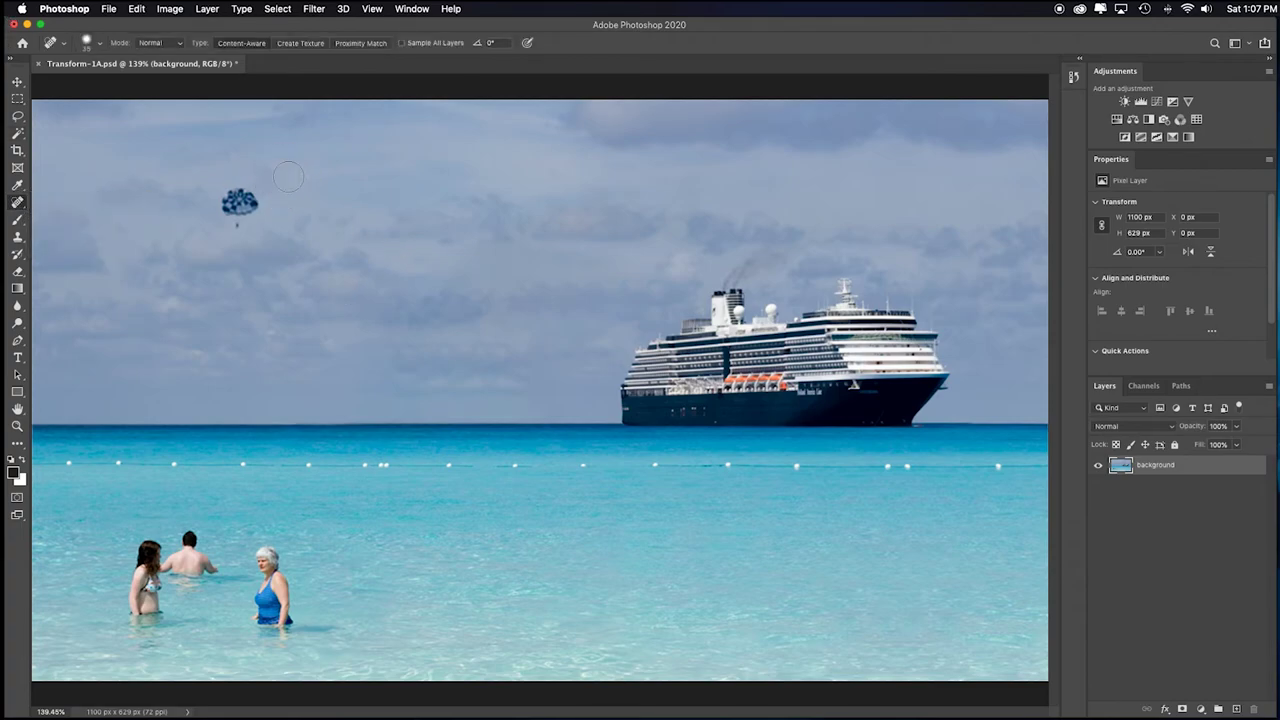
{"action": "left_click", "coordinate": [263, 161]}
{"action": "left_click", "coordinate": [266, 247]}
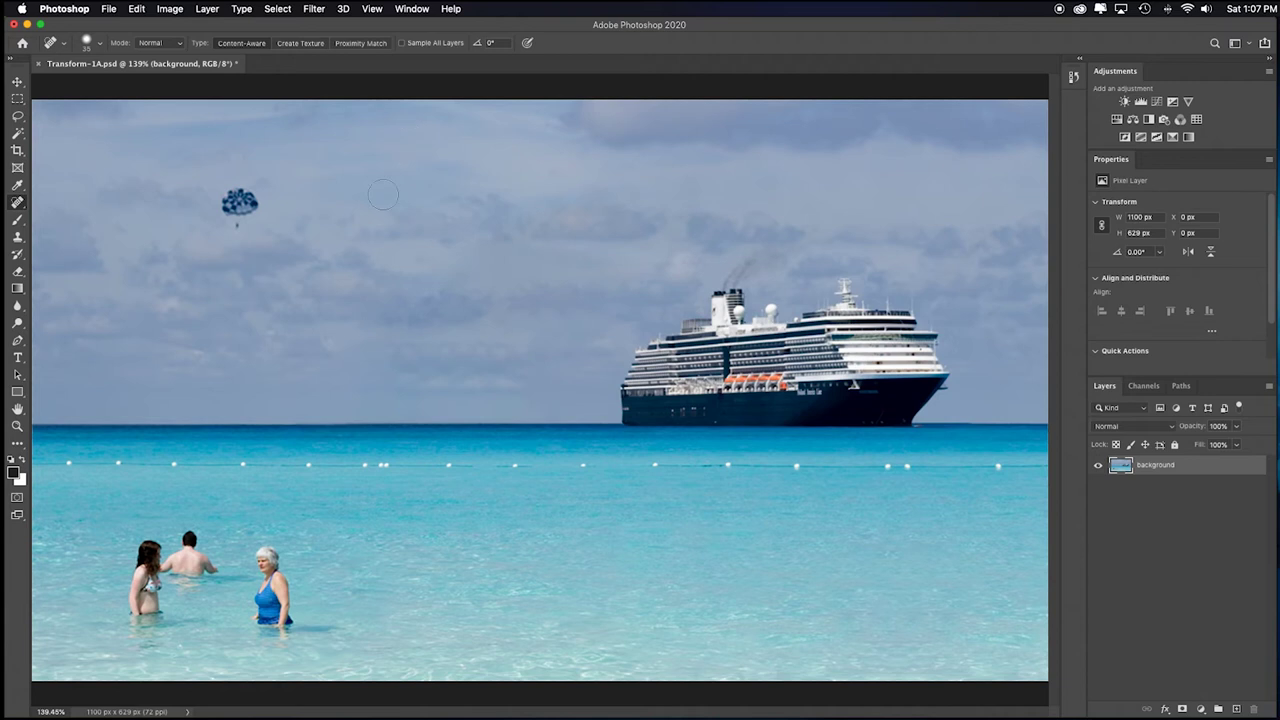